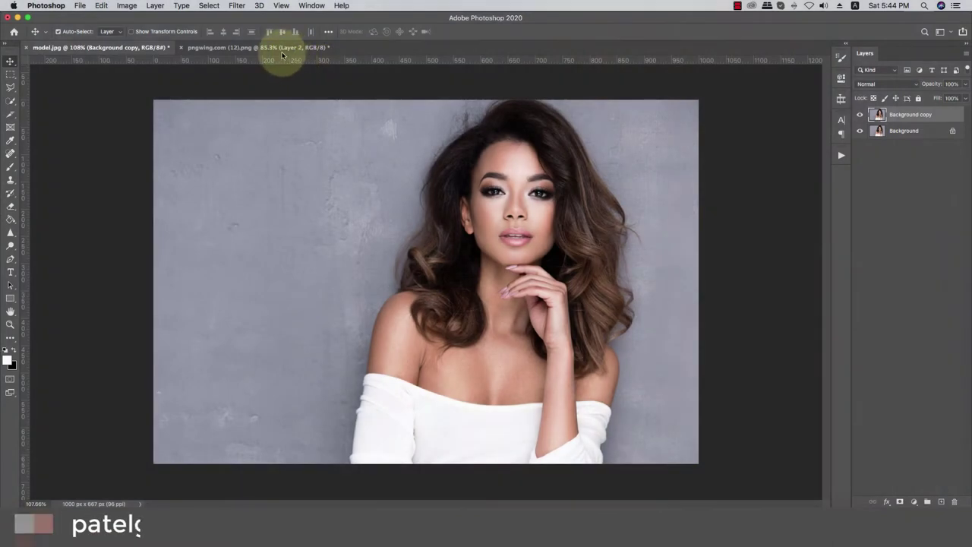
# In the pngwing jewellery file, hide the white background Layer 2
pyautogui.scroll(1, 521, 241)
pyautogui.scroll(1, 521, 240)
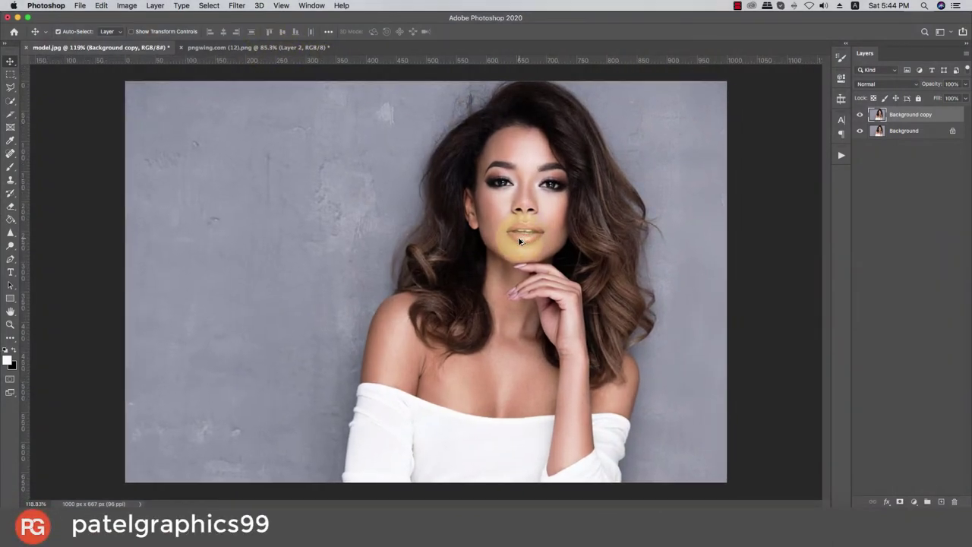
pyautogui.scroll(1, 521, 241)
pyautogui.scroll(1, 521, 241)
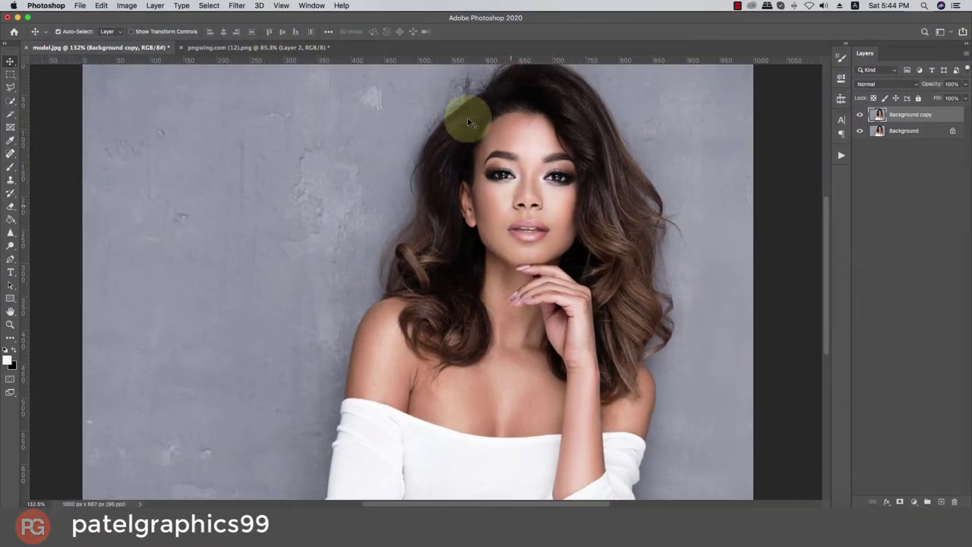
pyautogui.click(196, 49)
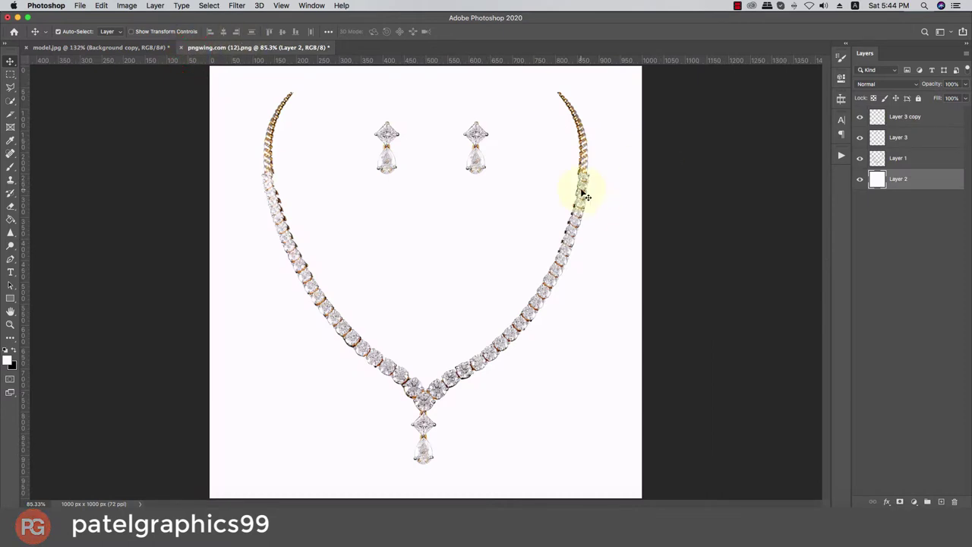
pyautogui.click(582, 192)
pyautogui.click(479, 165)
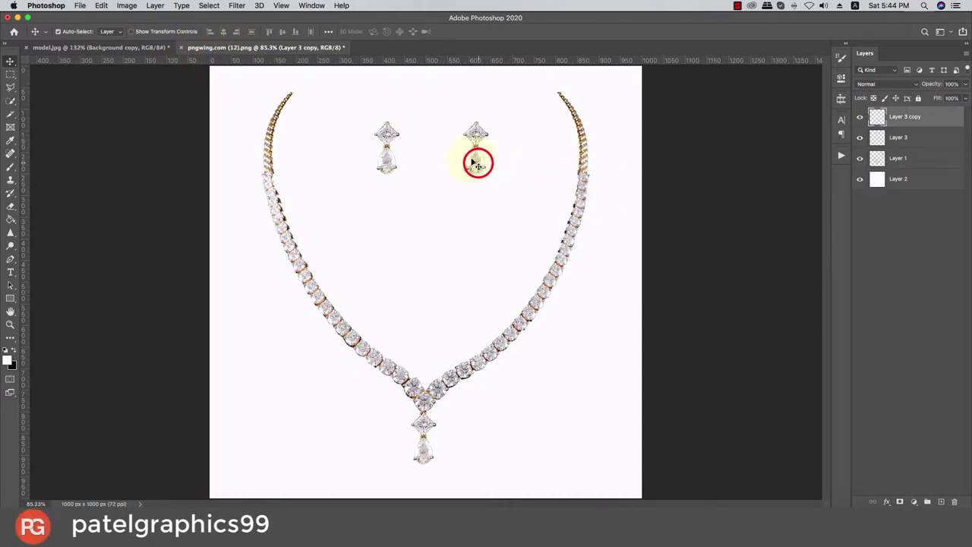
pyautogui.click(386, 169)
pyautogui.click(860, 178)
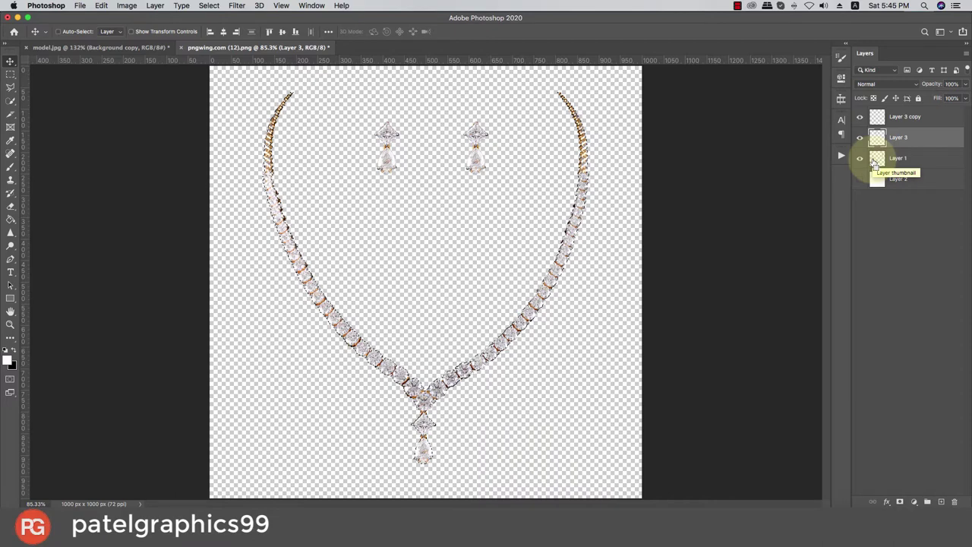
# Deselect, then copy the necklace Layer 1
pyautogui.press('super+d')
pyautogui.click(916, 156)
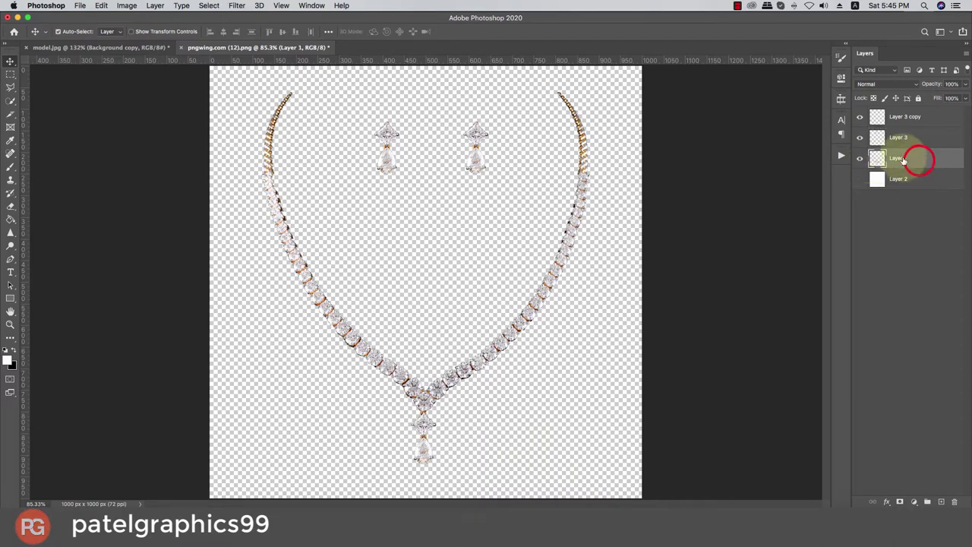
pyautogui.press('super+c')
# Paste the necklace into model.jpg and convert it to a smart object
pyautogui.click(137, 47)
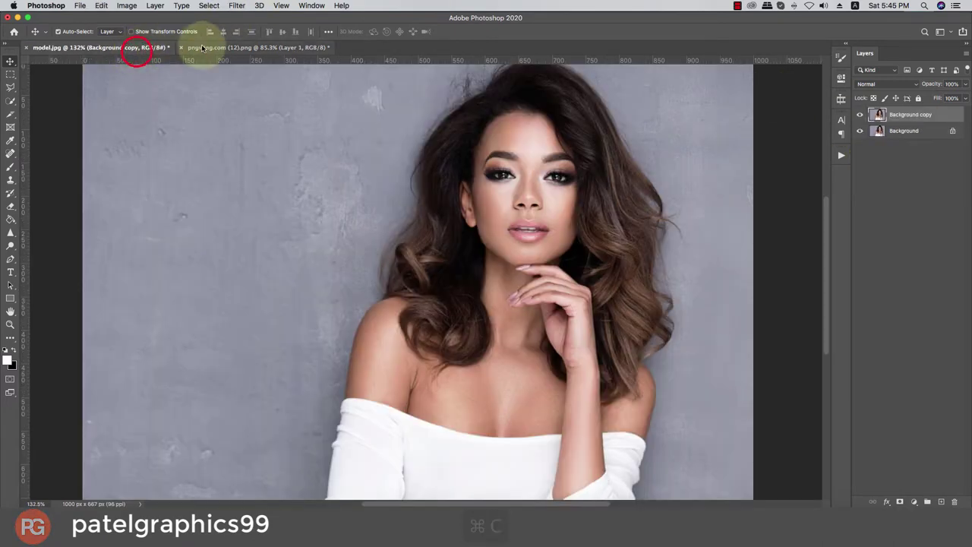
pyautogui.press('super+v')
pyautogui.scroll(-1, 549, 148)
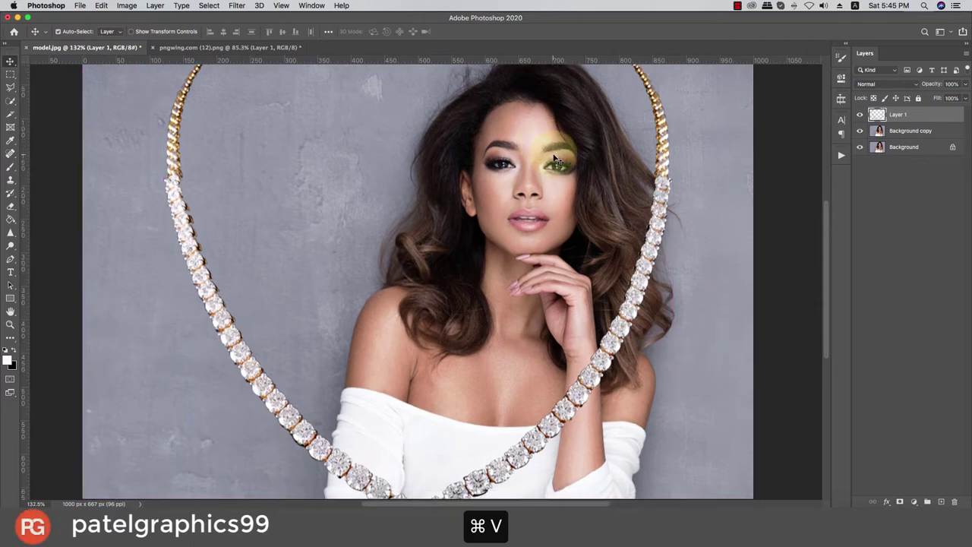
pyautogui.rightClick(929, 119)
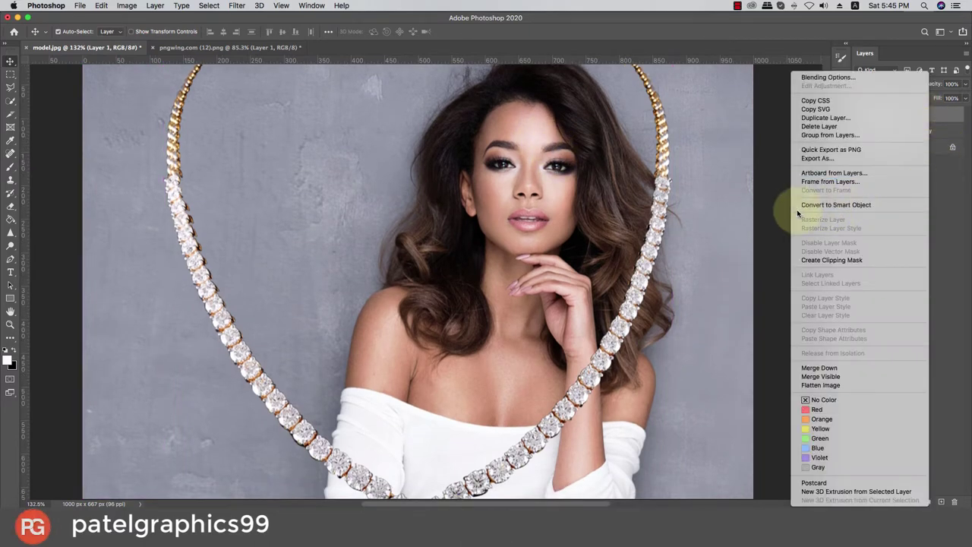
pyautogui.click(865, 205)
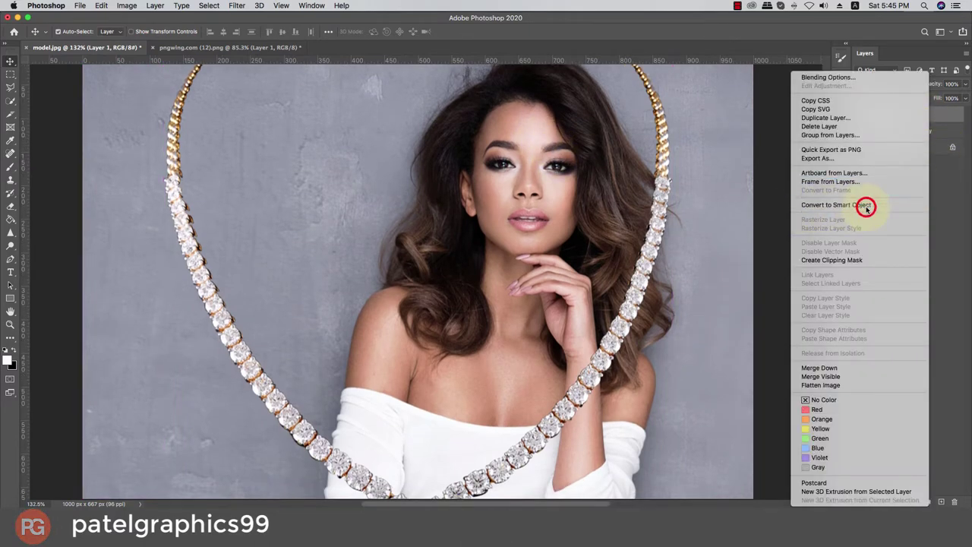
# Scale the necklace to about 25%, tilt it about 4°, and place it around the neck
pyautogui.press('super+t')
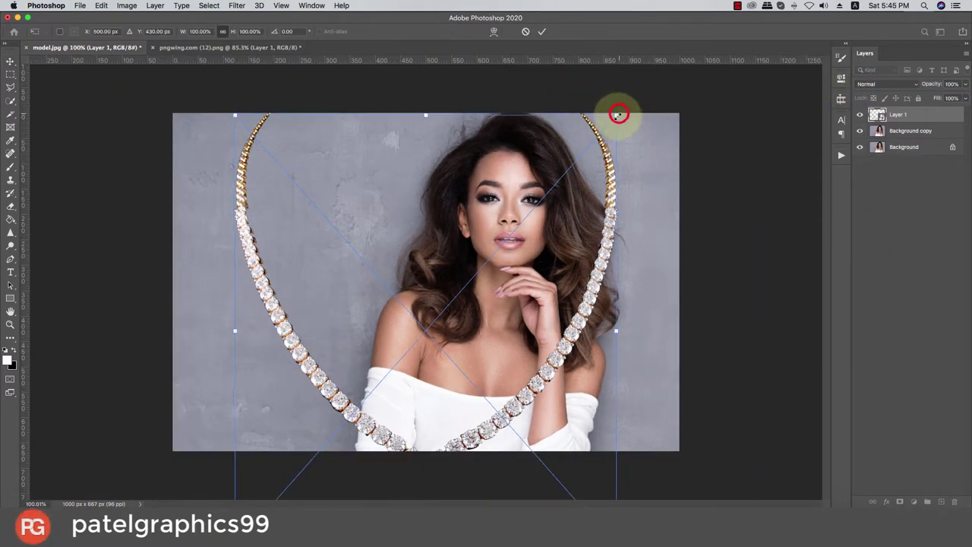
pyautogui.moveTo(618, 115); pyautogui.dragTo(503, 267)
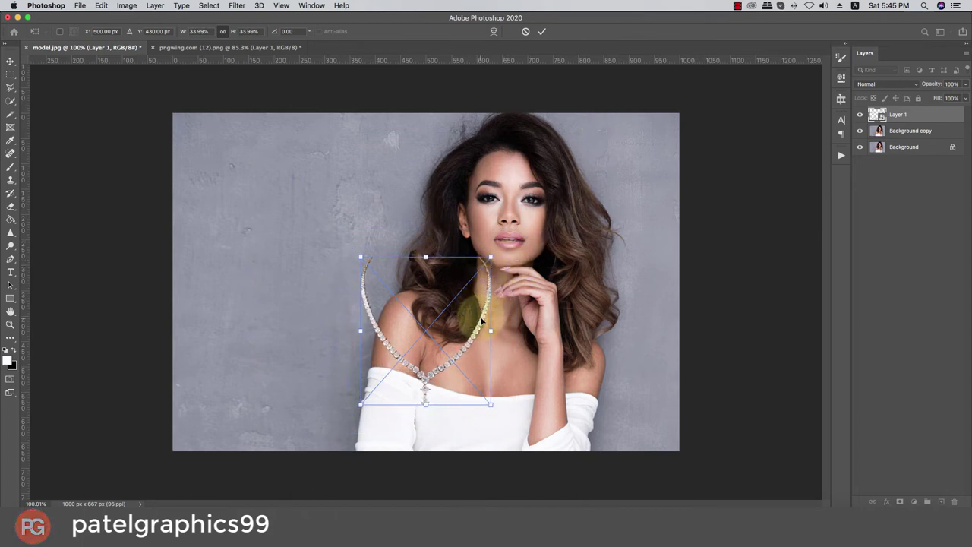
pyautogui.moveTo(482, 320); pyautogui.dragTo(546, 311)
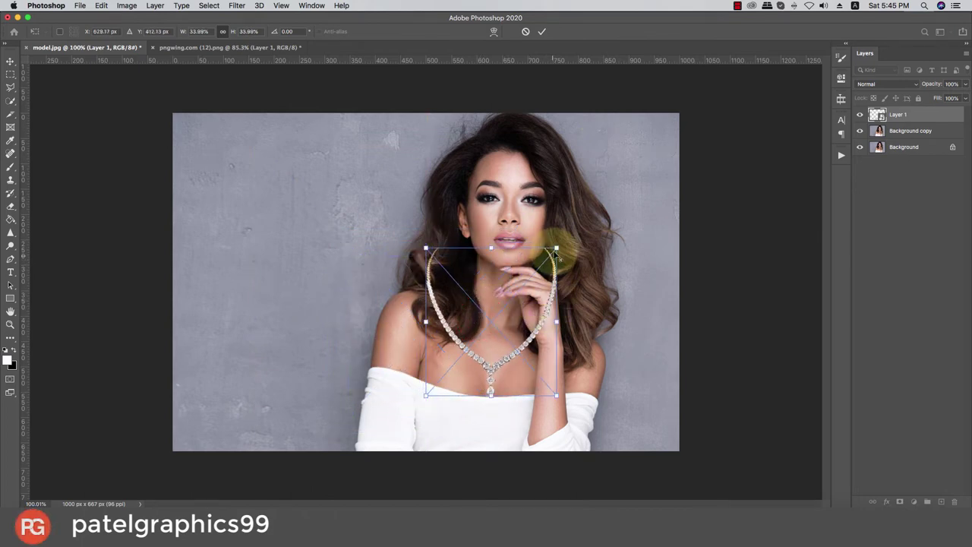
pyautogui.moveTo(556, 251)
pyautogui.mouseDown()
pyautogui.moveTo(527, 287)
pyautogui.moveTo(532, 297)
pyautogui.moveTo(565, 261)
pyautogui.mouseUp()
pyautogui.scroll(5, 533, 326)
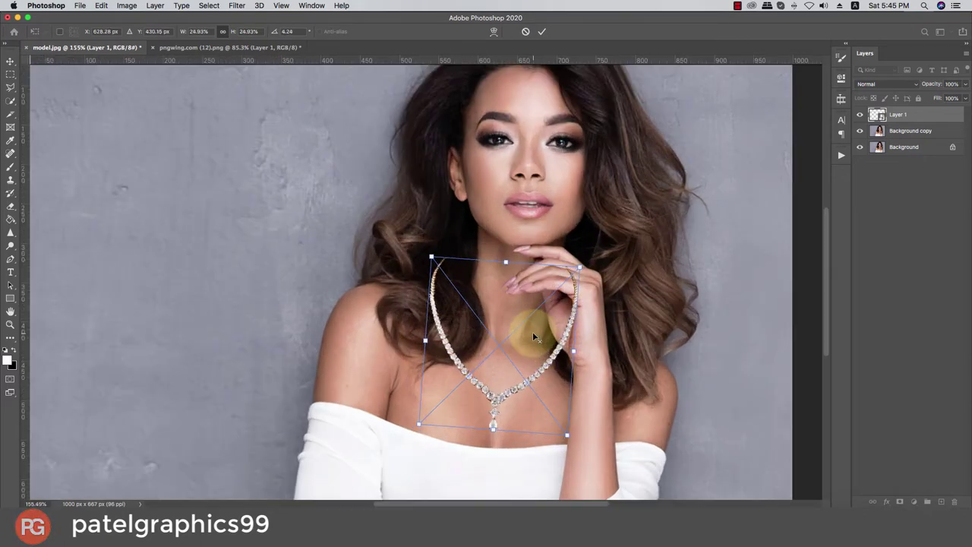
pyautogui.moveTo(533, 332)
pyautogui.mouseDown()
pyautogui.moveTo(527, 322)
pyautogui.moveTo(553, 339)
pyautogui.mouseUp()
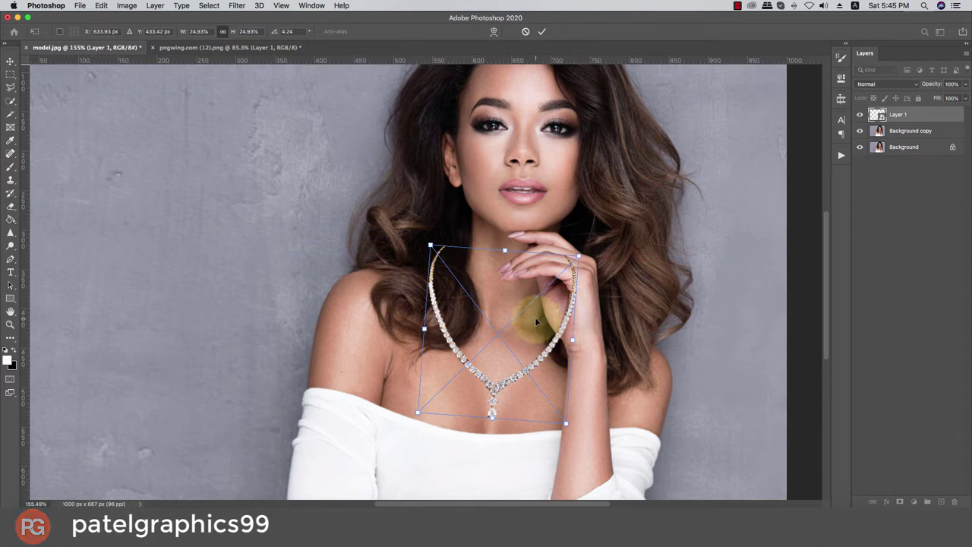
pyautogui.press('Return')
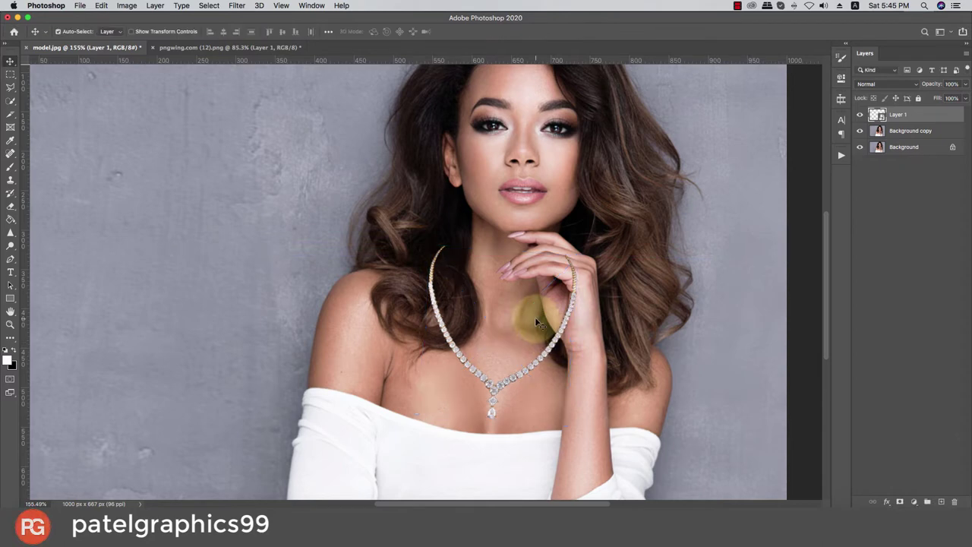
pyautogui.hotkey('ctrl', 't')
# Warp the necklace corners and strands to follow the model's neck and collarbone
pyautogui.rightClick(433, 266)
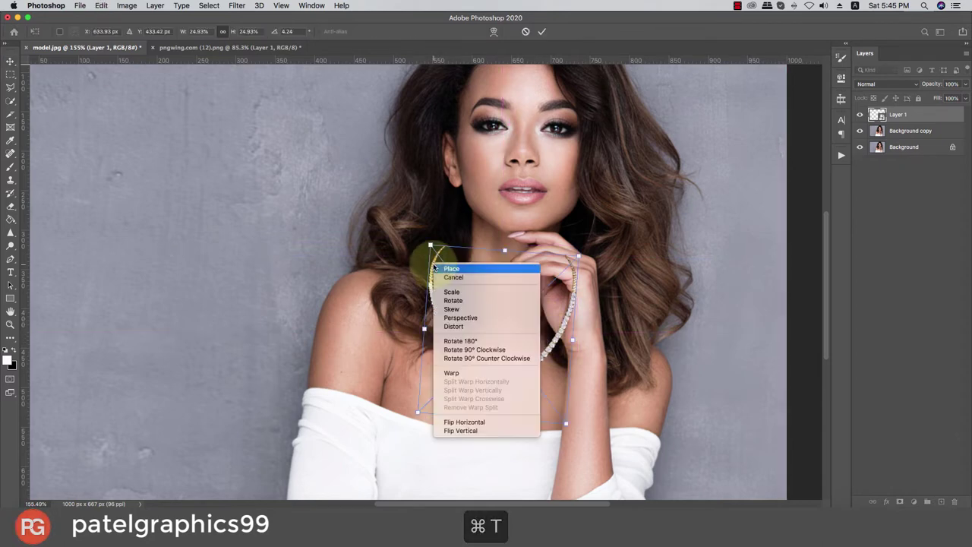
pyautogui.click(456, 373)
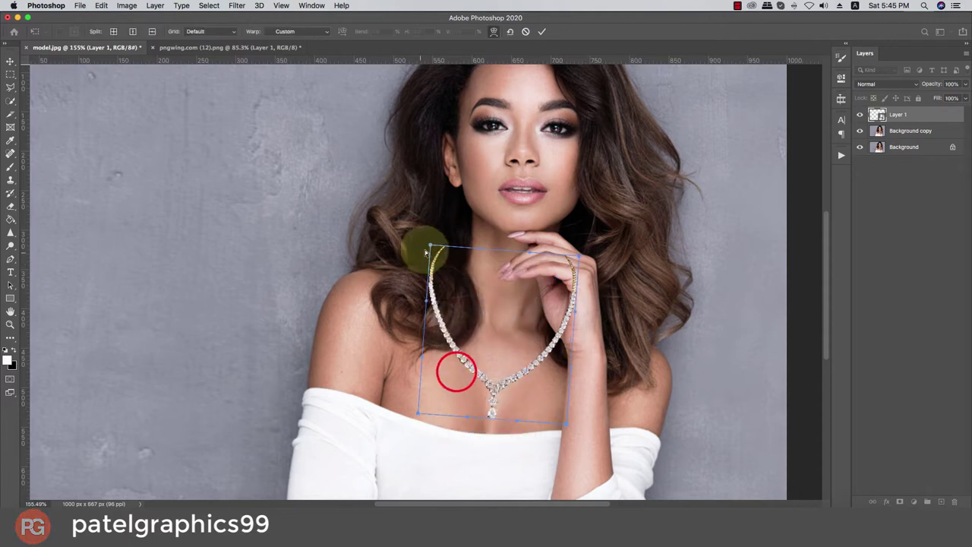
pyautogui.moveTo(430, 247); pyautogui.dragTo(452, 263)
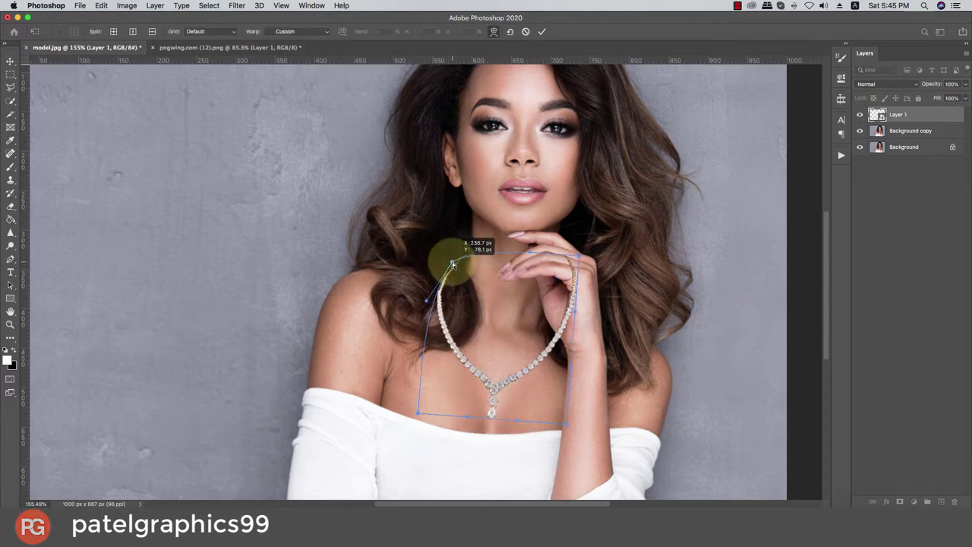
pyautogui.moveTo(426, 301); pyautogui.dragTo(439, 304)
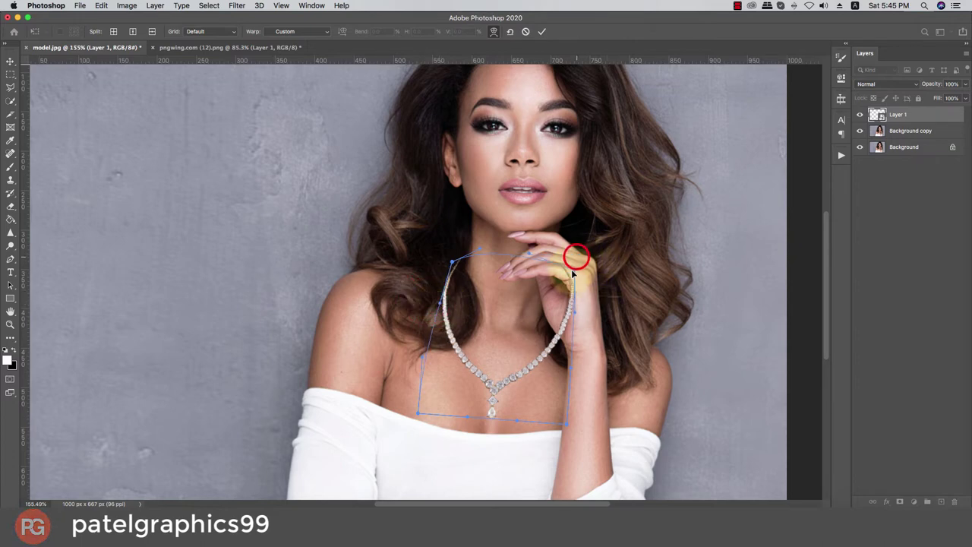
pyautogui.moveTo(571, 269); pyautogui.dragTo(570, 280)
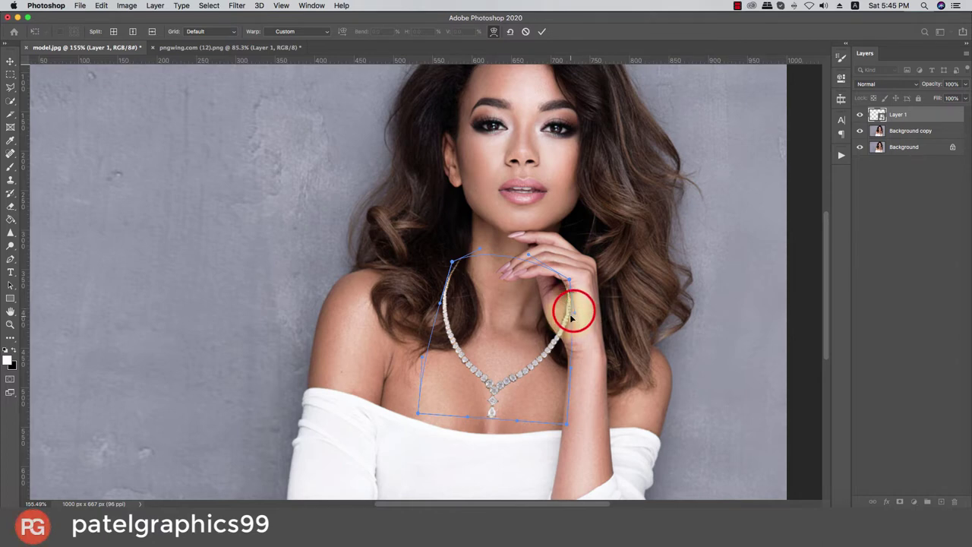
pyautogui.moveTo(572, 315); pyautogui.dragTo(552, 335)
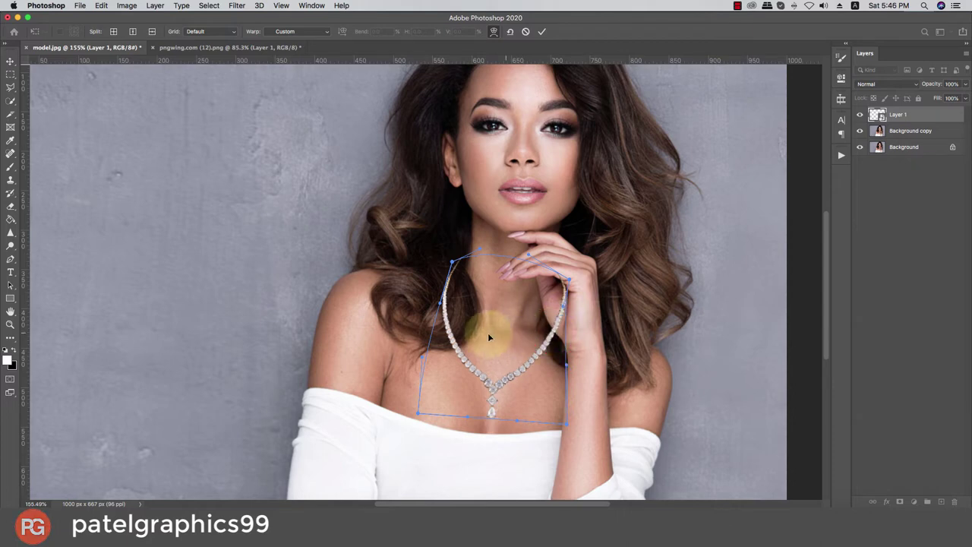
pyautogui.moveTo(449, 340); pyautogui.dragTo(457, 340)
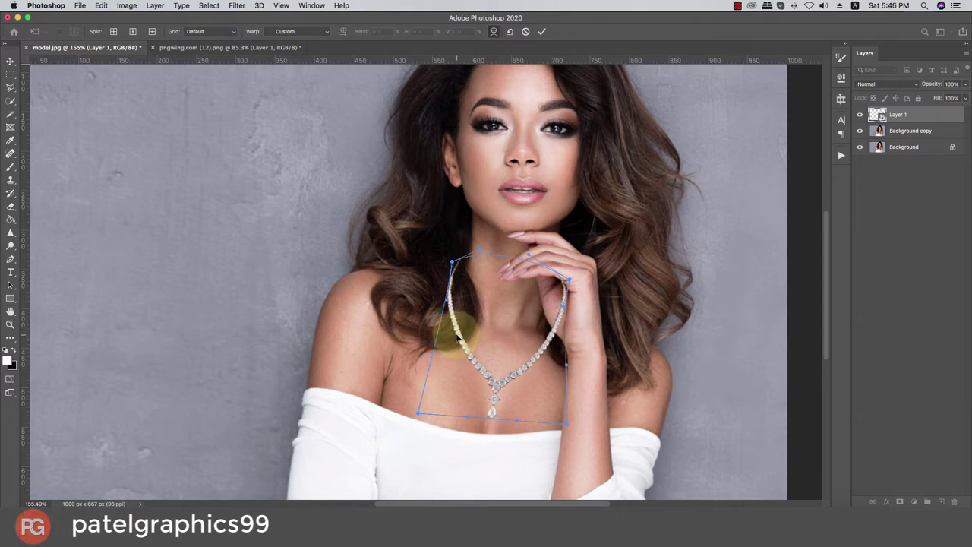
pyautogui.press('Return')
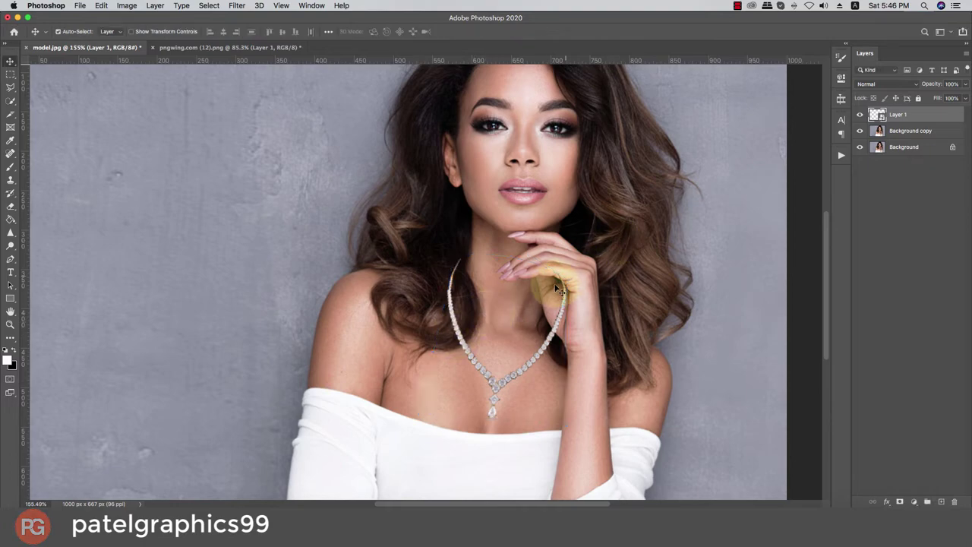
# Add a layer mask to the necklace and ready a black brush on it
pyautogui.scroll(1, 500, 342)
pyautogui.scroll(3, 500, 341)
pyautogui.scroll(-6, 500, 340)
pyautogui.scroll(1, 500, 336)
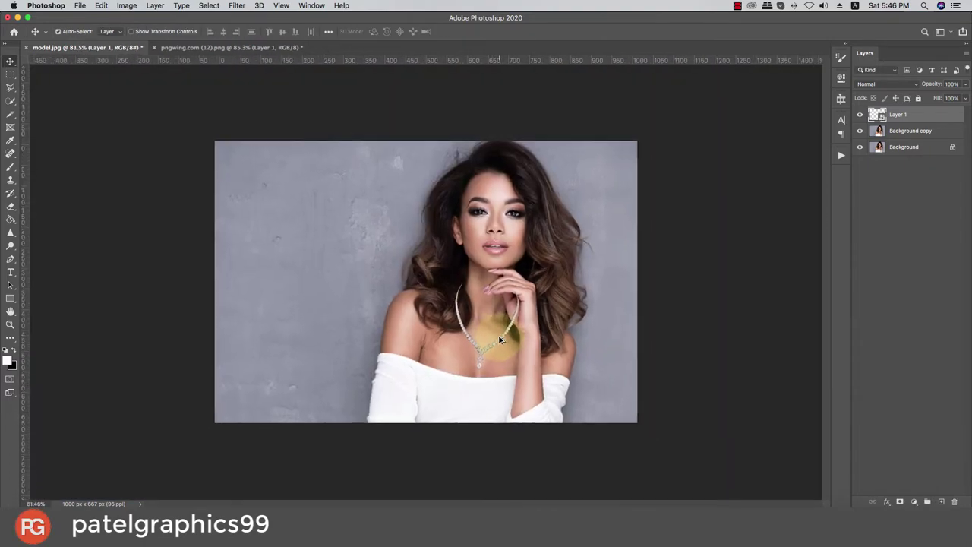
pyautogui.scroll(2, 499, 335)
pyautogui.click(900, 501)
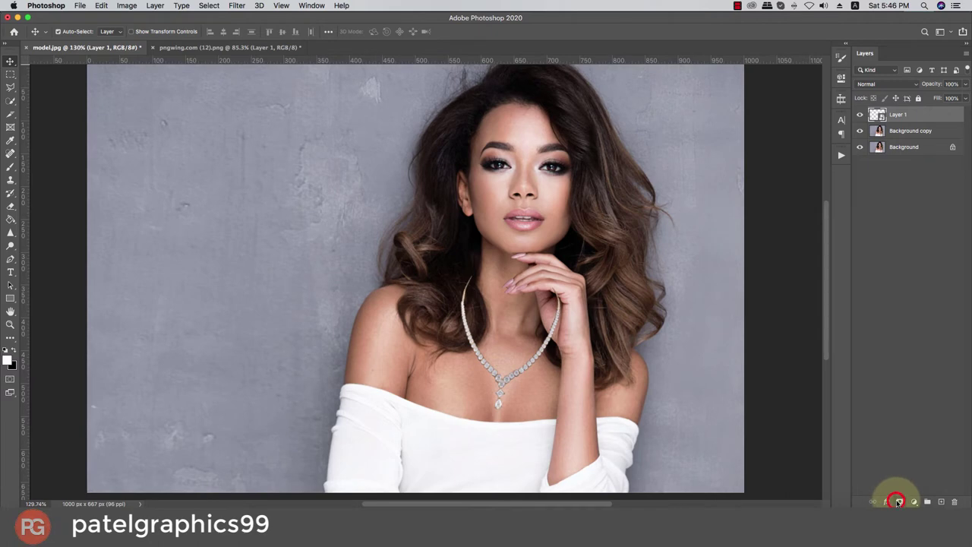
pyautogui.click(901, 114)
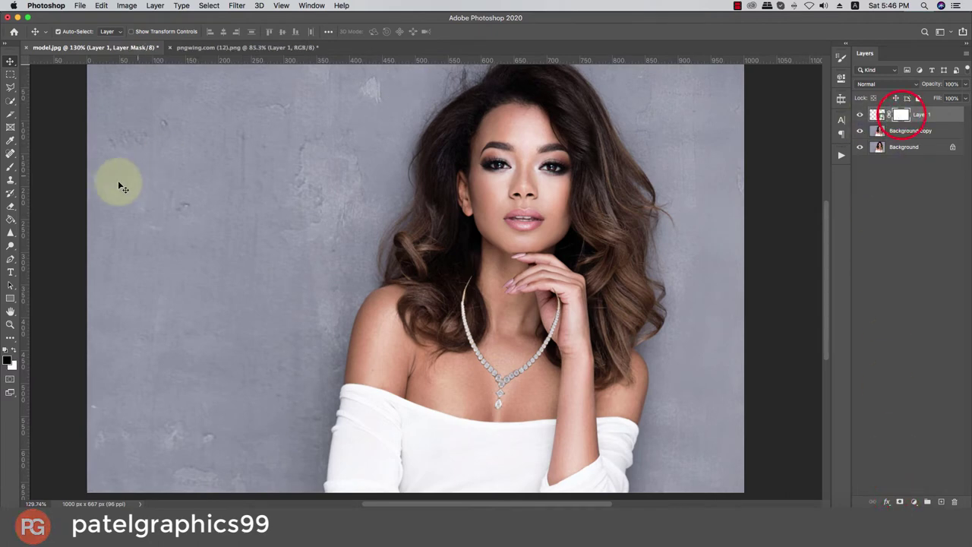
pyautogui.press('b')
pyautogui.click(8, 359)
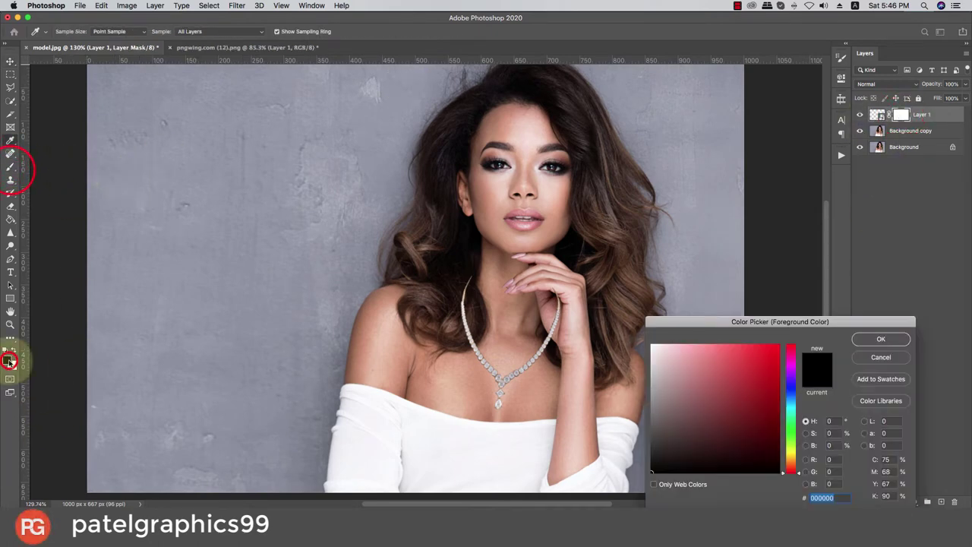
pyautogui.click(879, 358)
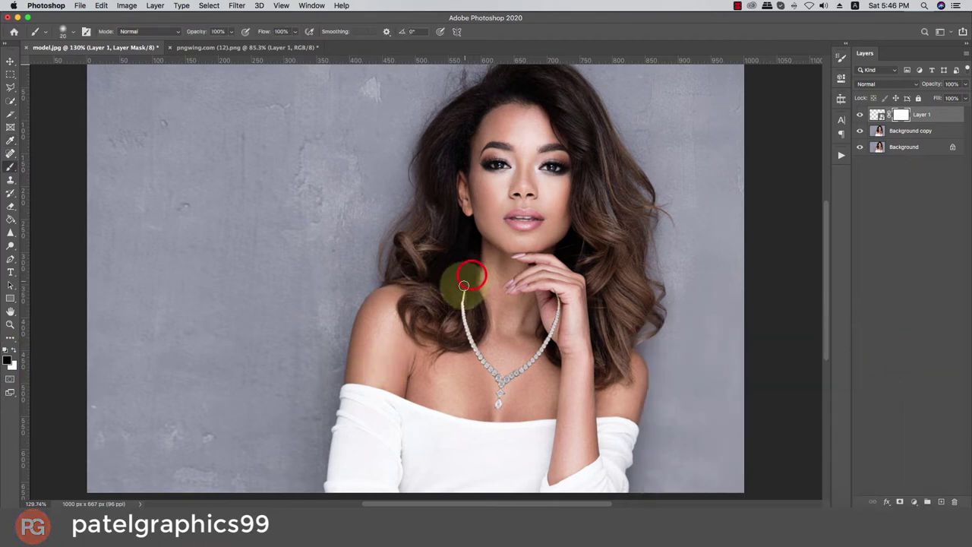
# Paint out the necklace strands behind the hair and the beads overlapping the wrist
pyautogui.moveTo(473, 271); pyautogui.dragTo(458, 288)
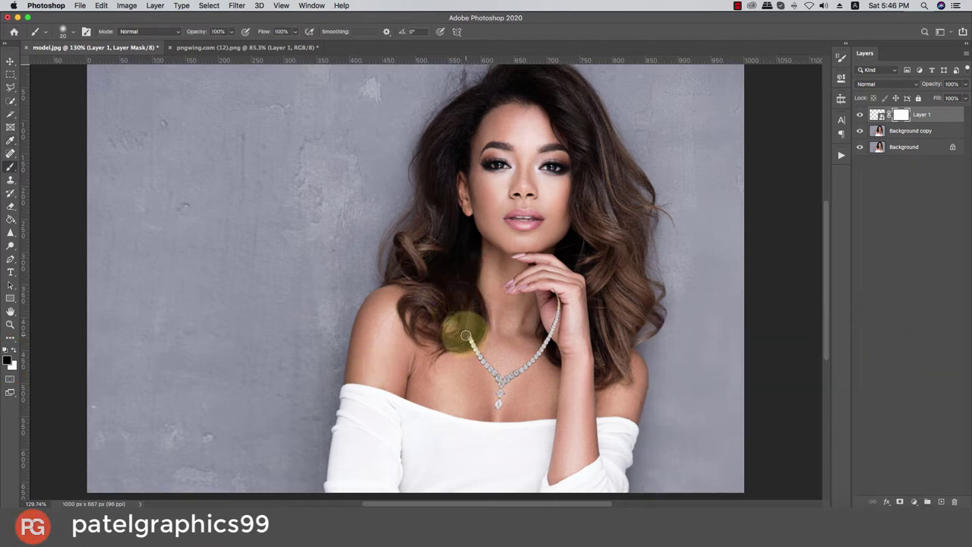
pyautogui.scroll(3, 482, 355)
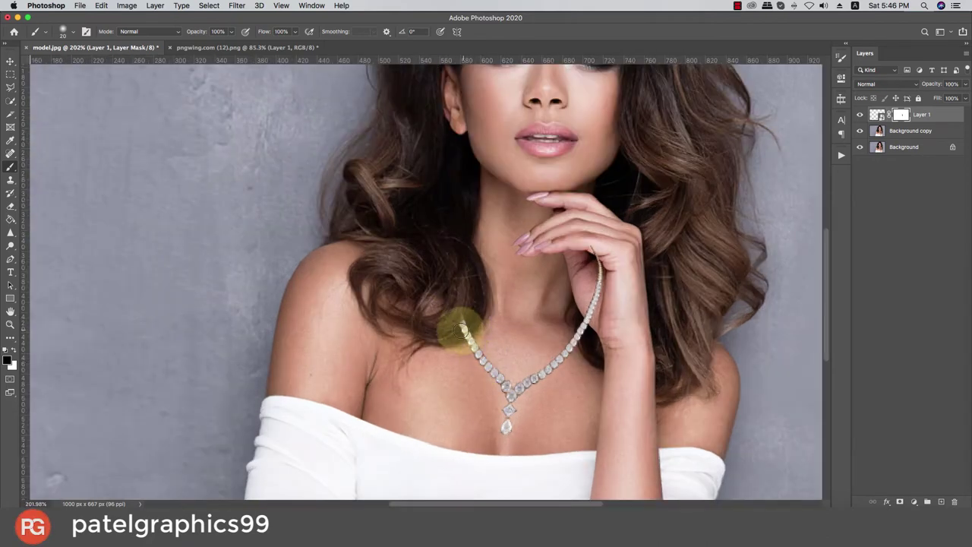
pyautogui.moveTo(459, 318); pyautogui.dragTo(459, 331)
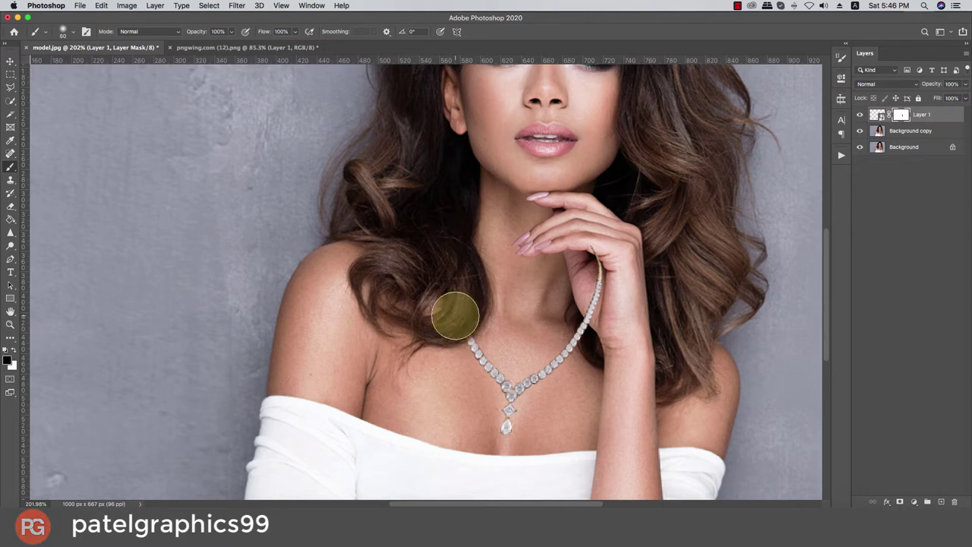
pyautogui.moveTo(597, 235); pyautogui.dragTo(583, 318)
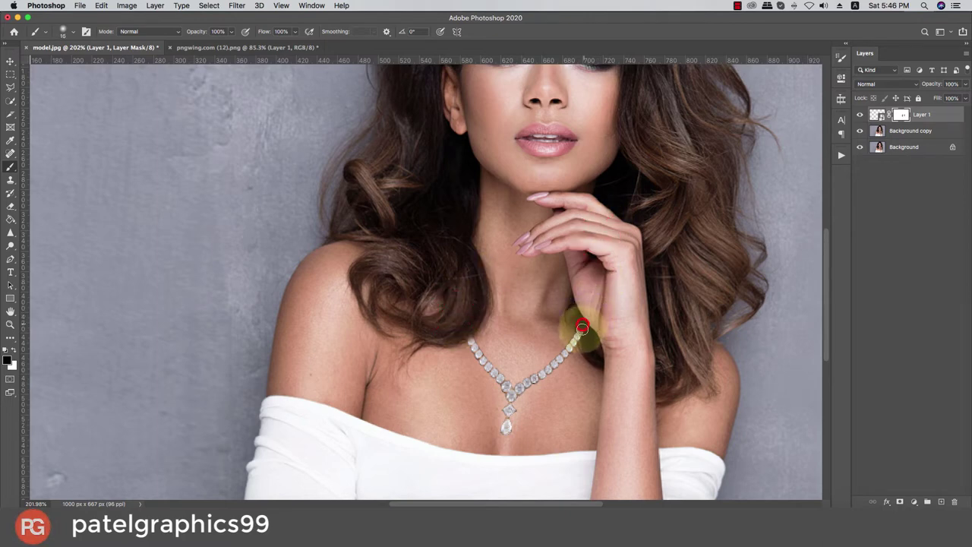
pyautogui.click(582, 327)
pyautogui.moveTo(585, 329)
pyautogui.mouseDown()
pyautogui.moveTo(593, 343)
pyautogui.moveTo(580, 344)
pyautogui.mouseUp()
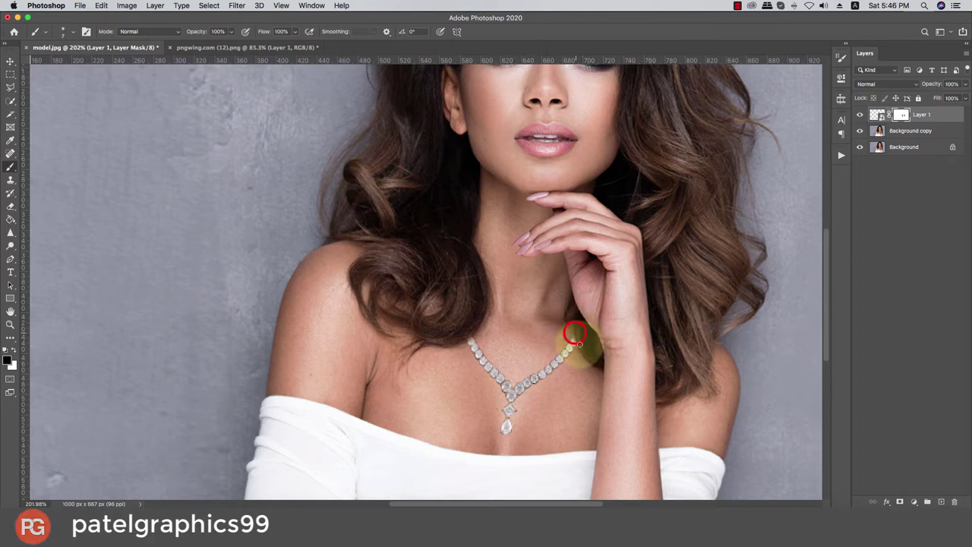
pyautogui.click(576, 336)
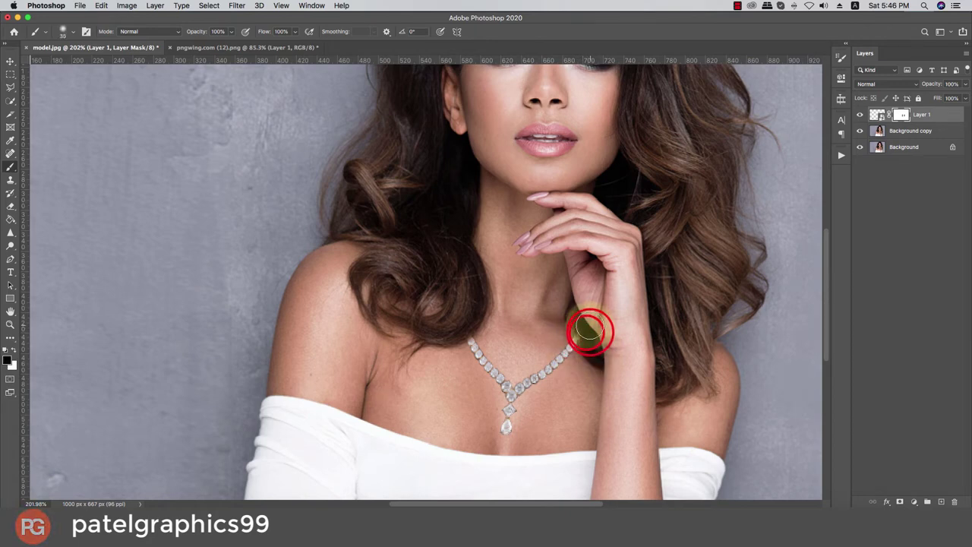
pyautogui.moveTo(586, 335); pyautogui.dragTo(590, 325)
pyautogui.hotkey('ctrl', '0')
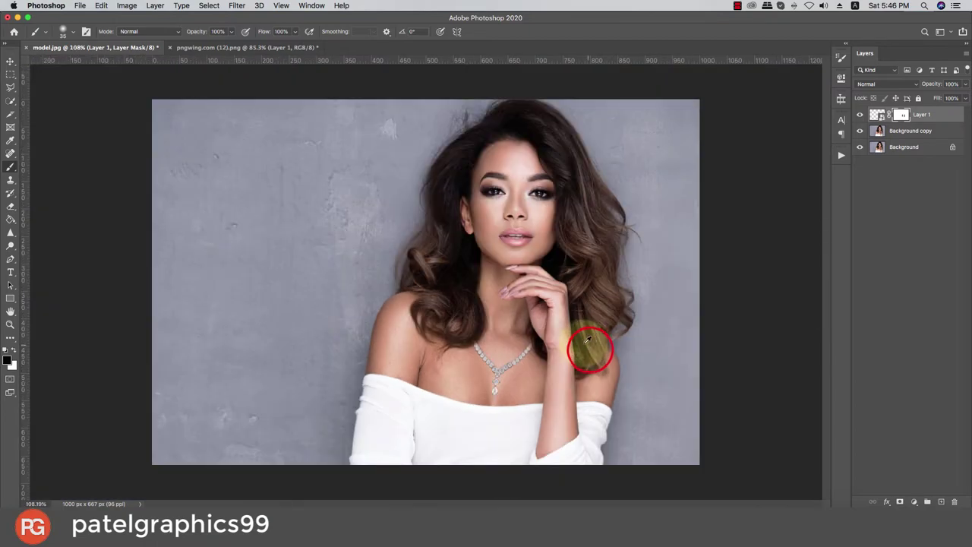
pyautogui.scroll(5, 534, 356)
pyautogui.moveTo(525, 353); pyautogui.dragTo(527, 370)
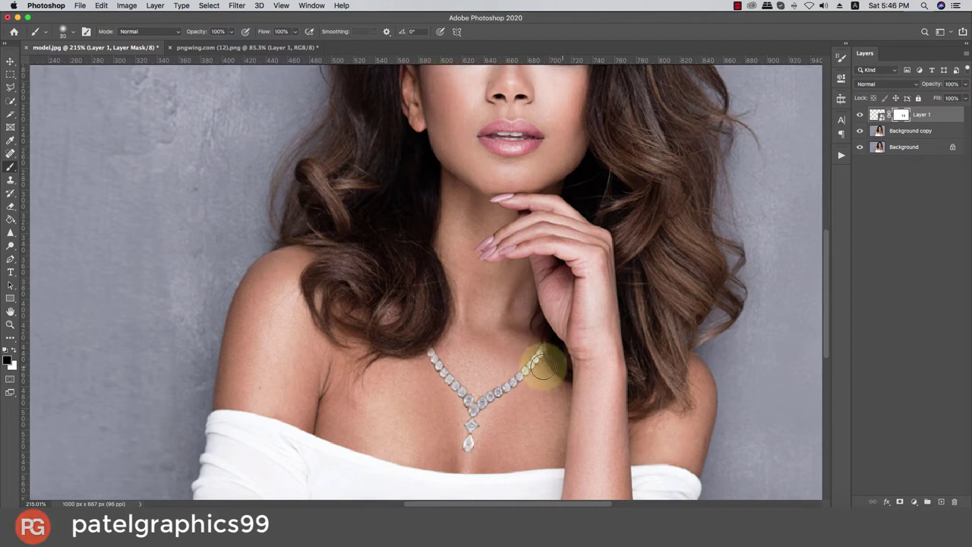
# Lower brush opacity to 48% and soften the necklace end beside the wrist
pyautogui.click(231, 31)
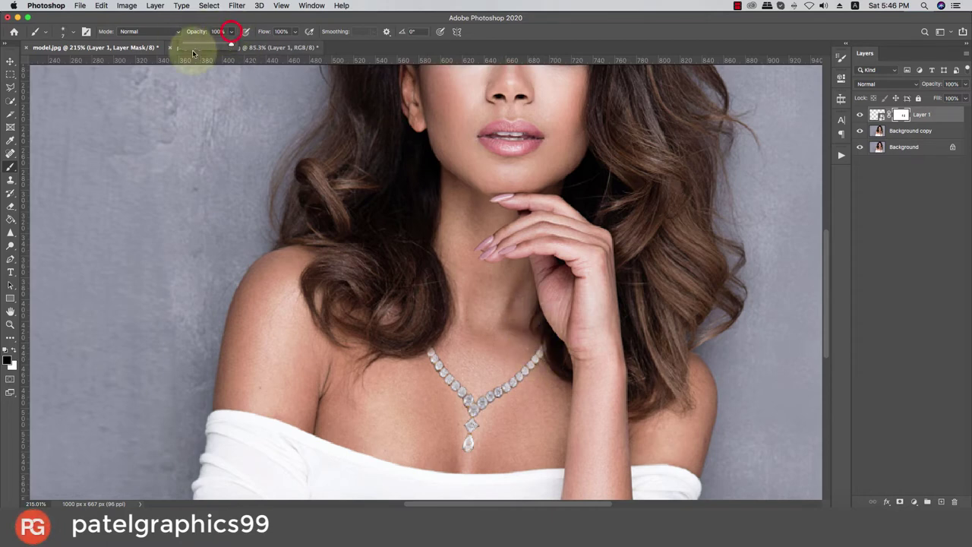
pyautogui.moveTo(192, 52); pyautogui.dragTo(205, 43)
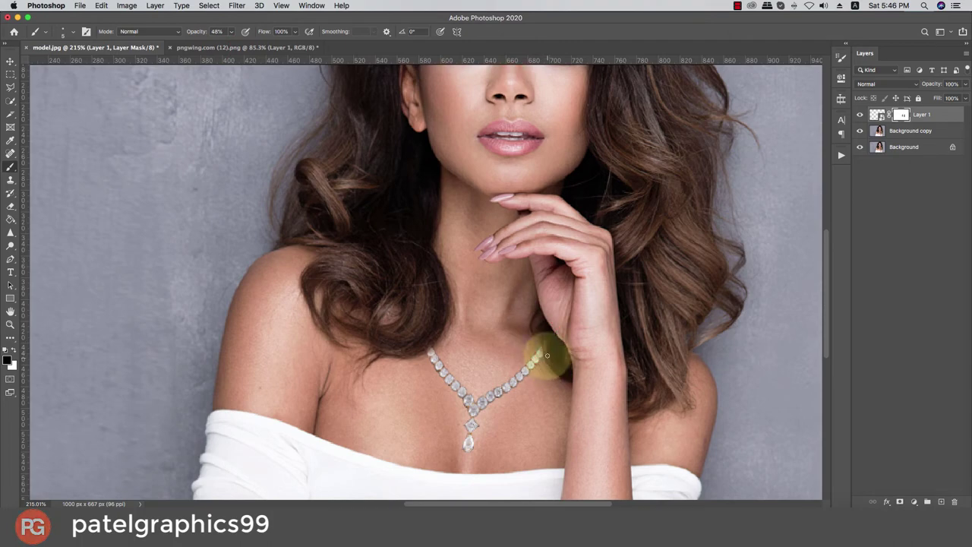
pyautogui.scroll(2, 546, 349)
pyautogui.scroll(2, 545, 350)
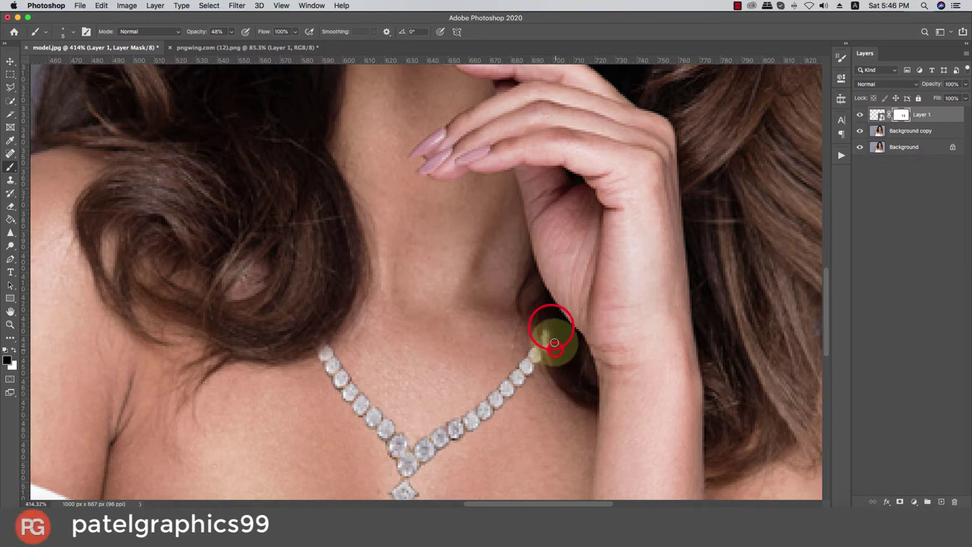
pyautogui.click(554, 305)
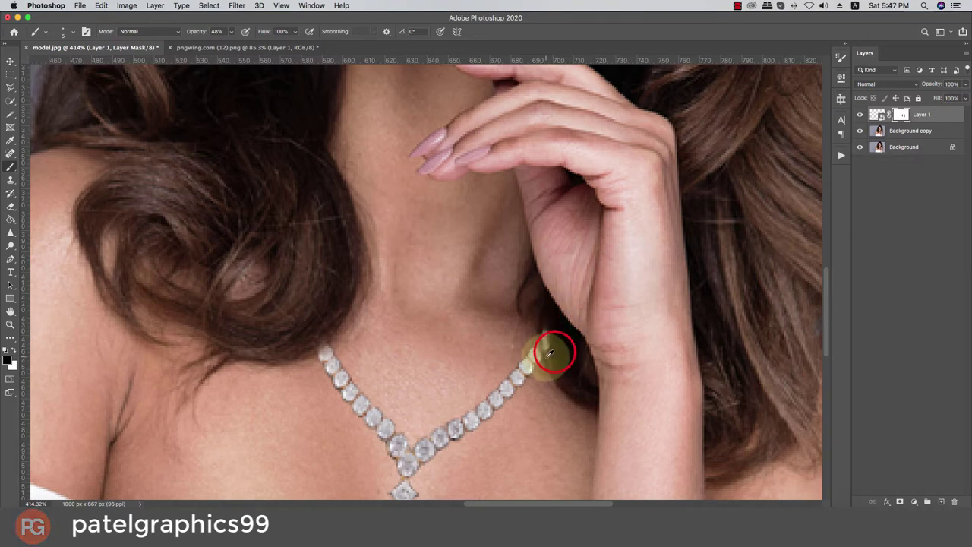
pyautogui.scroll(-3, 555, 349)
pyautogui.scroll(-4, 478, 357)
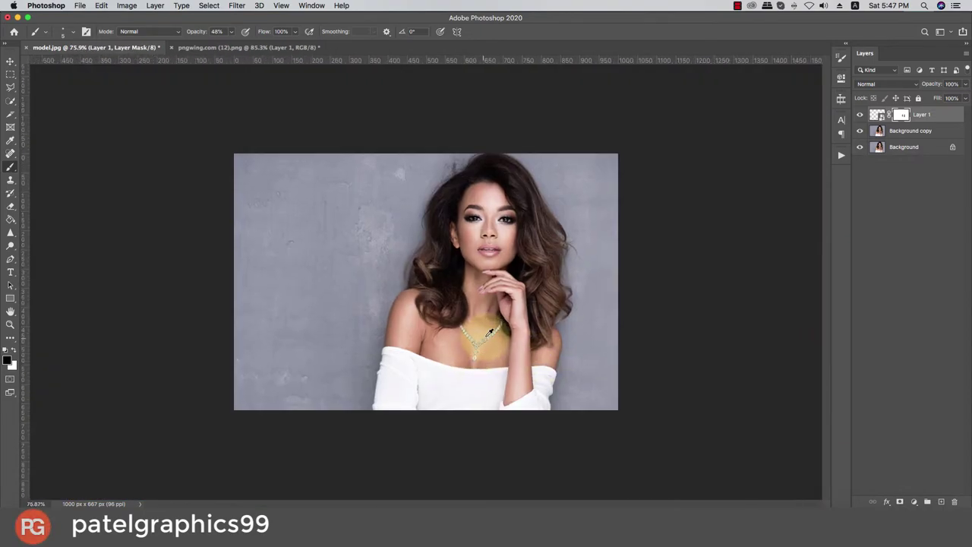
pyautogui.scroll(8, 477, 354)
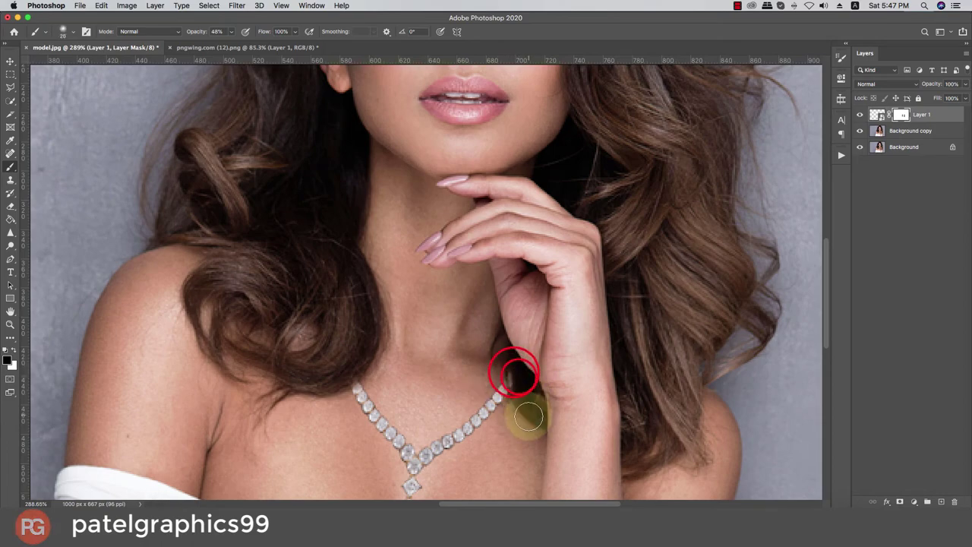
pyautogui.scroll(-2, 448, 411)
pyautogui.scroll(-3, 454, 416)
pyautogui.scroll(-3, 456, 381)
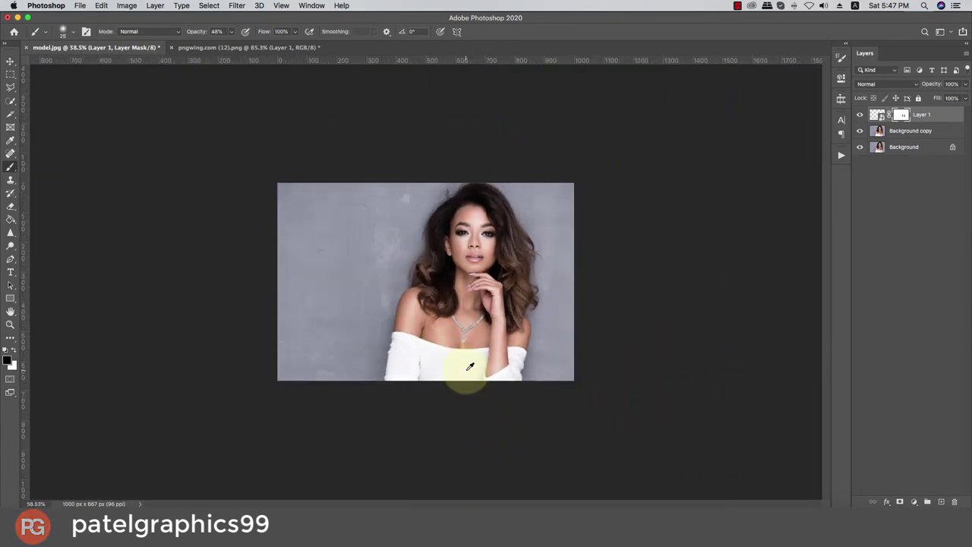
pyautogui.scroll(-1, 463, 376)
pyautogui.scroll(1, 470, 367)
pyautogui.scroll(3, 471, 367)
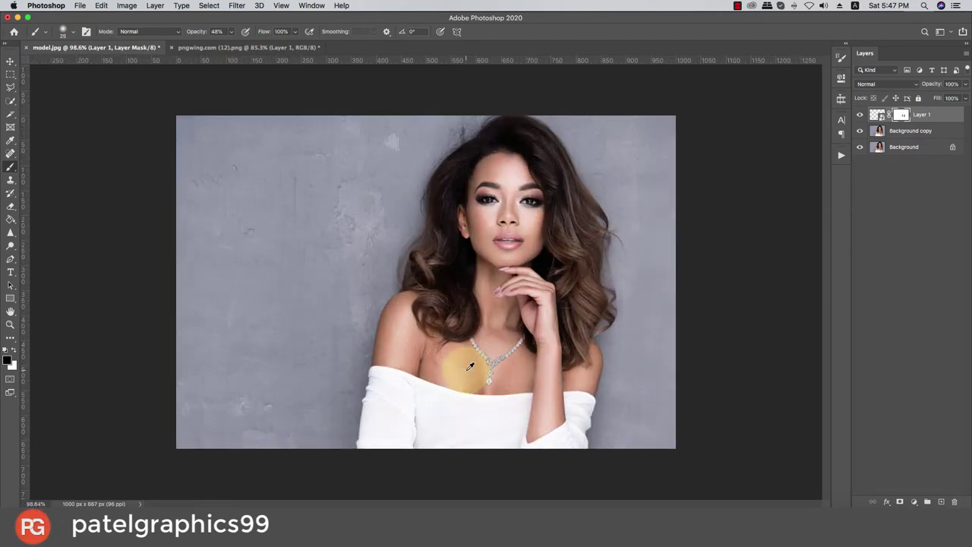
pyautogui.scroll(1, 472, 365)
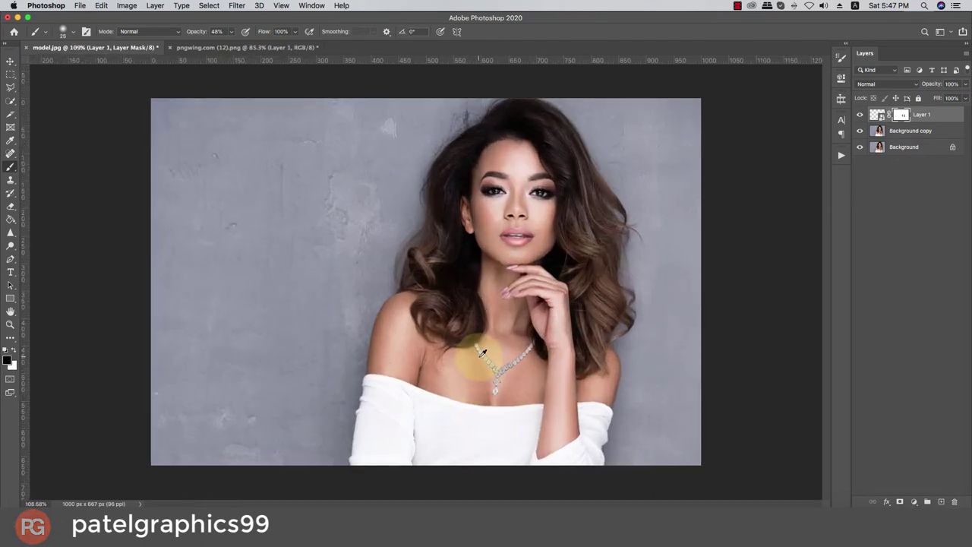
# Drag the left earring from pngwing.com into model.jpg and make it a smart object
pyautogui.click(276, 48)
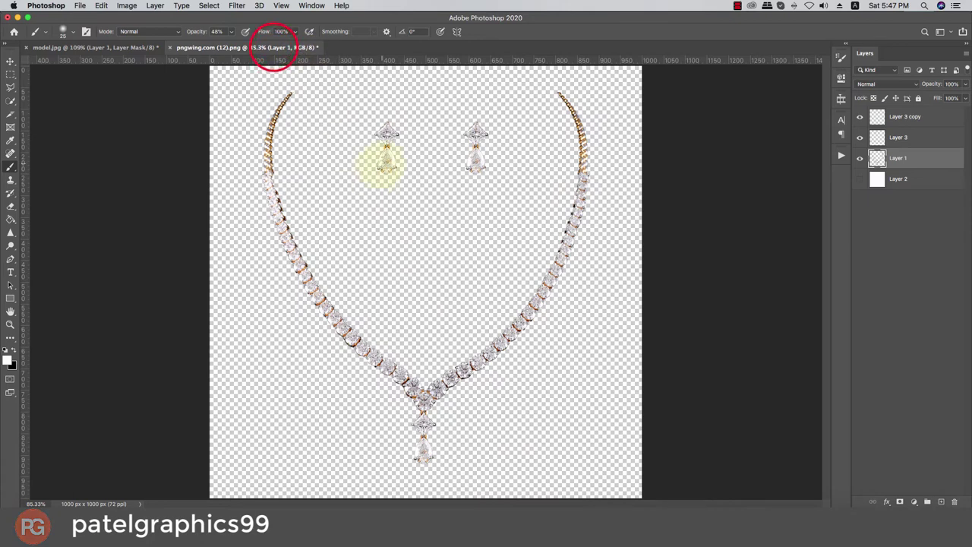
pyautogui.press('v')
pyautogui.moveTo(389, 168)
pyautogui.mouseDown()
pyautogui.moveTo(471, 161)
pyautogui.moveTo(464, 237)
pyautogui.mouseUp()
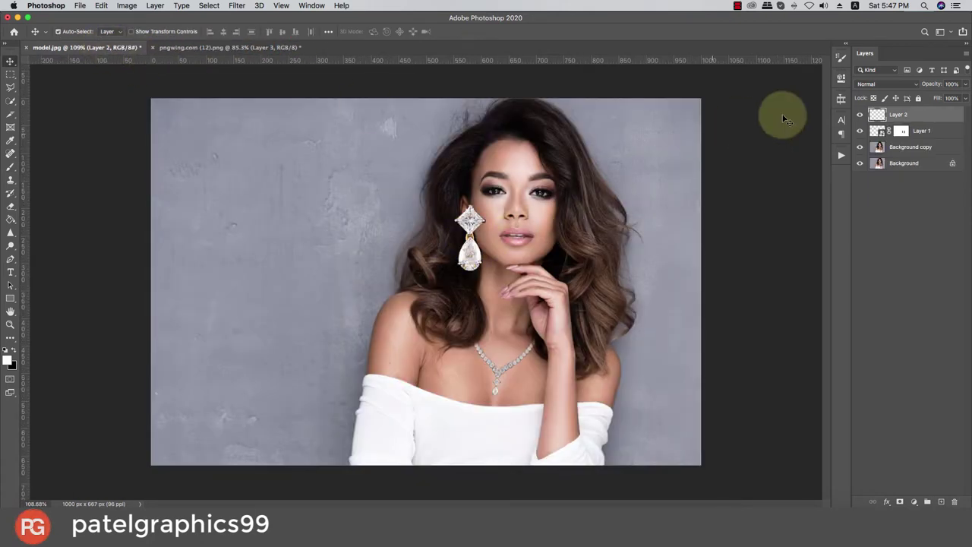
pyautogui.rightClick(916, 116)
pyautogui.click(834, 205)
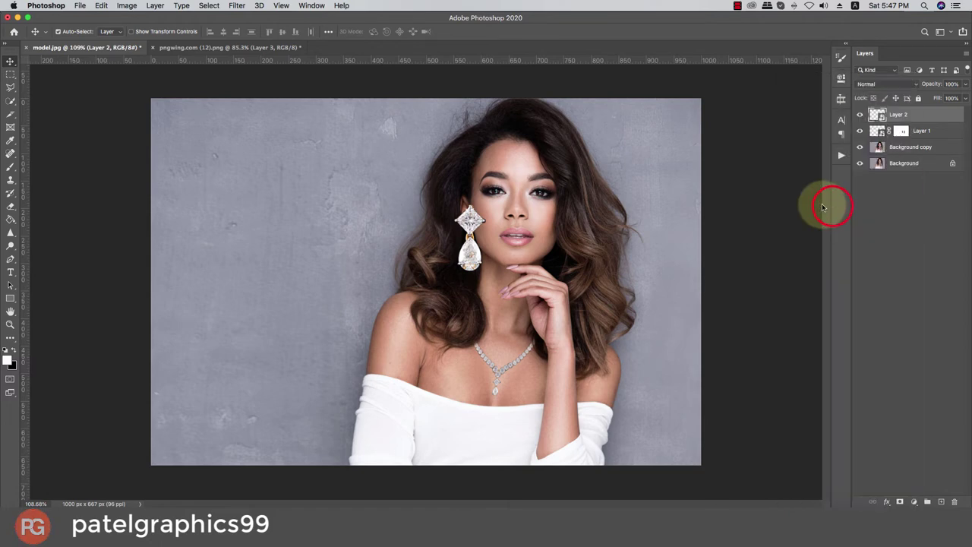
# Shrink the earring in two passes to about 22% of its size
pyautogui.hotkey('ctrl', 't')
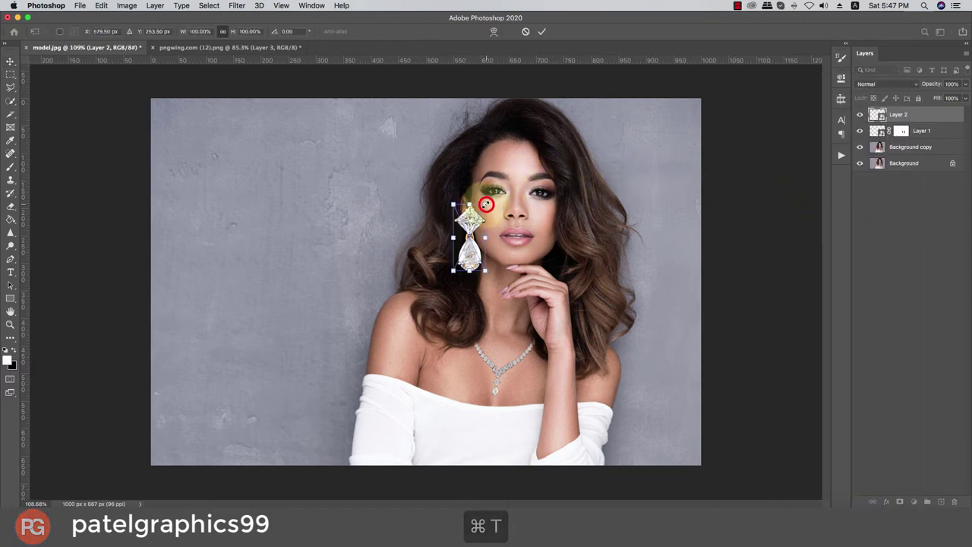
pyautogui.moveTo(486, 205); pyautogui.dragTo(474, 222)
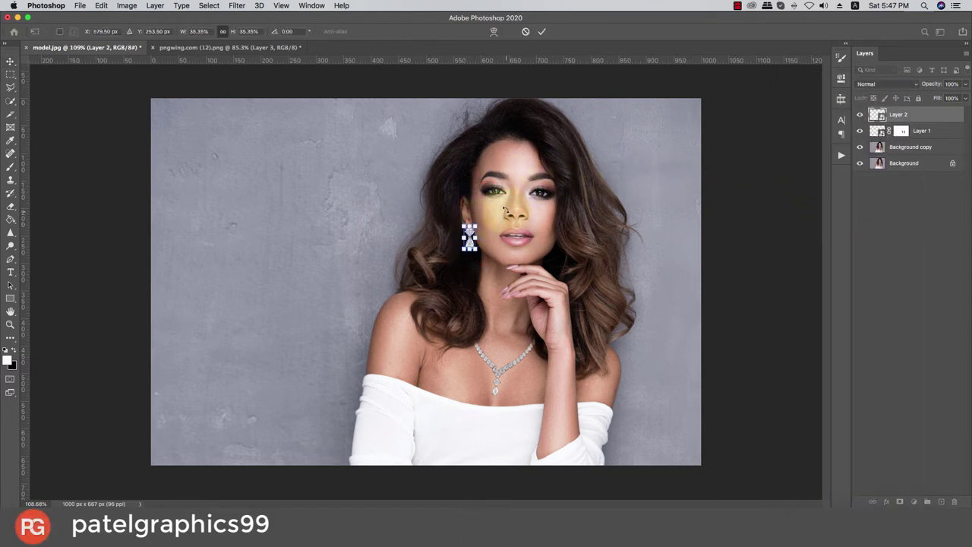
pyautogui.press('Return')
pyautogui.scroll(3, 471, 221)
pyautogui.scroll(2, 471, 221)
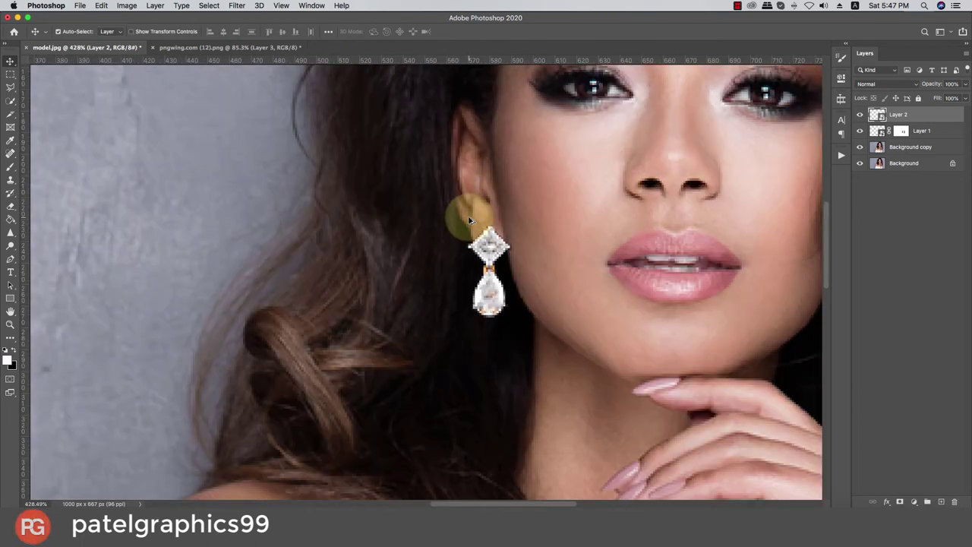
pyautogui.hotkey('ctrl', 't')
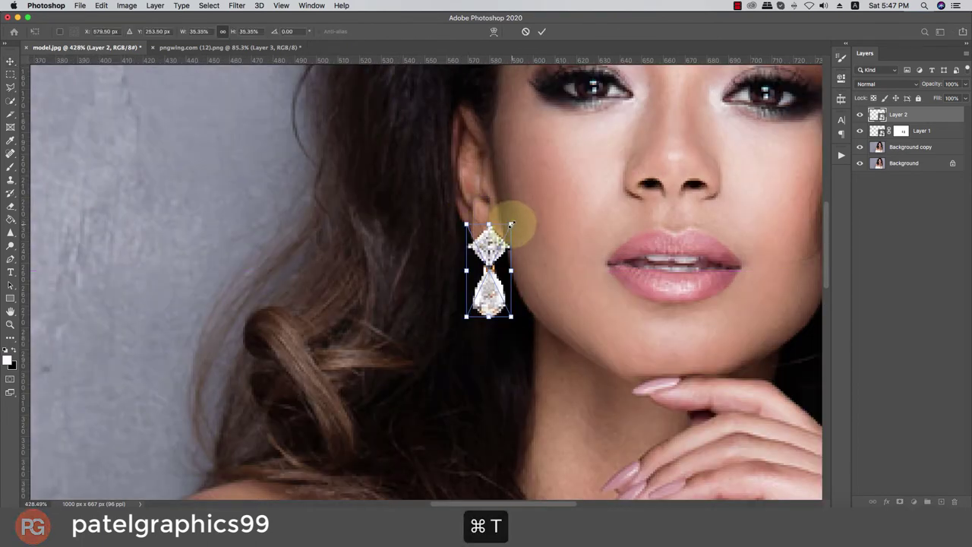
pyautogui.moveTo(511, 225)
pyautogui.mouseDown()
pyautogui.moveTo(503, 242)
pyautogui.moveTo(489, 242)
pyautogui.mouseUp()
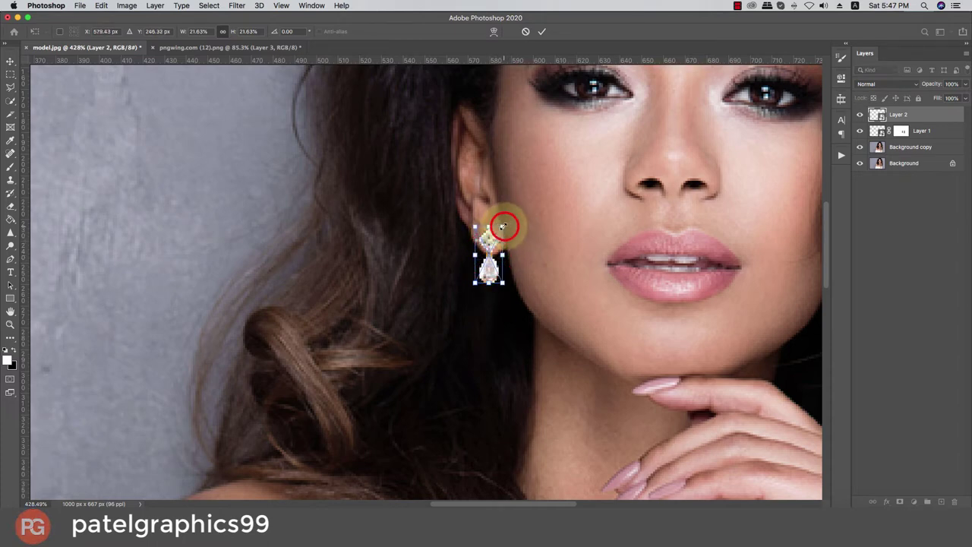
# Rotate the earring upright beneath the earlobe, commit, and zoom out to view the photo
pyautogui.rightClick(498, 237)
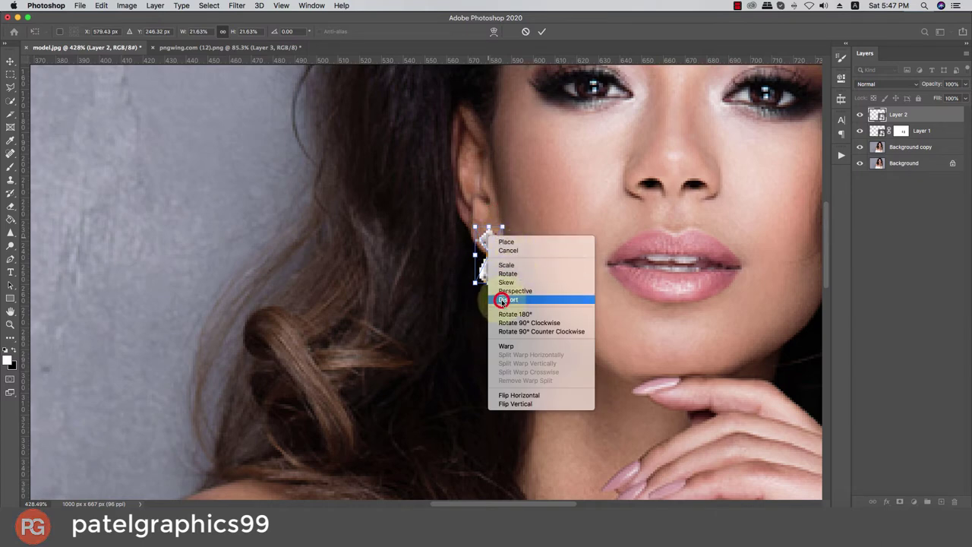
pyautogui.click(502, 298)
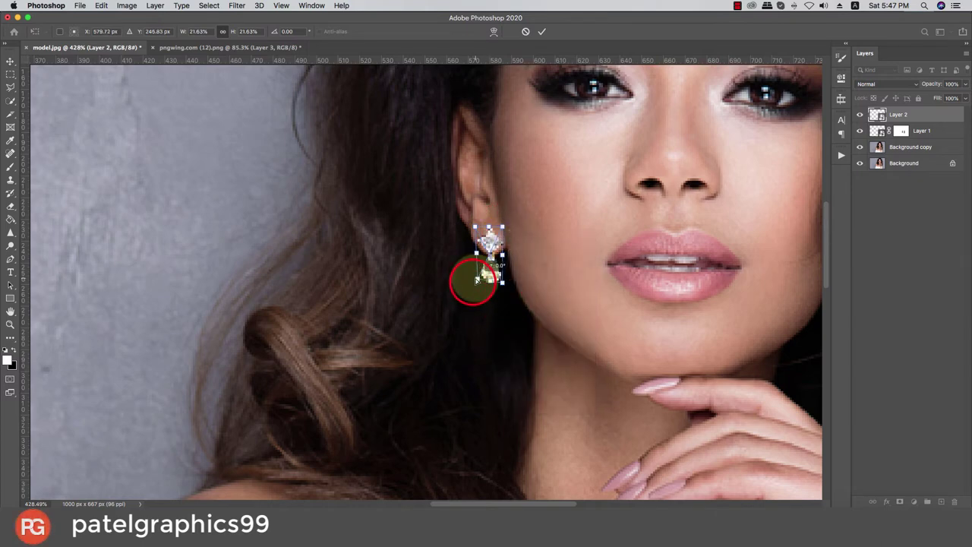
pyautogui.moveTo(476, 281); pyautogui.dragTo(478, 234)
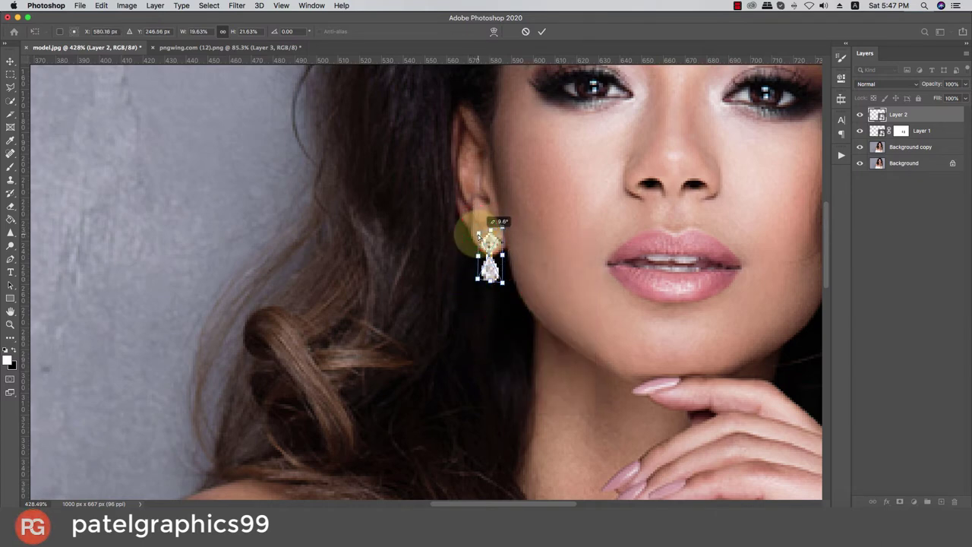
pyautogui.press('Return')
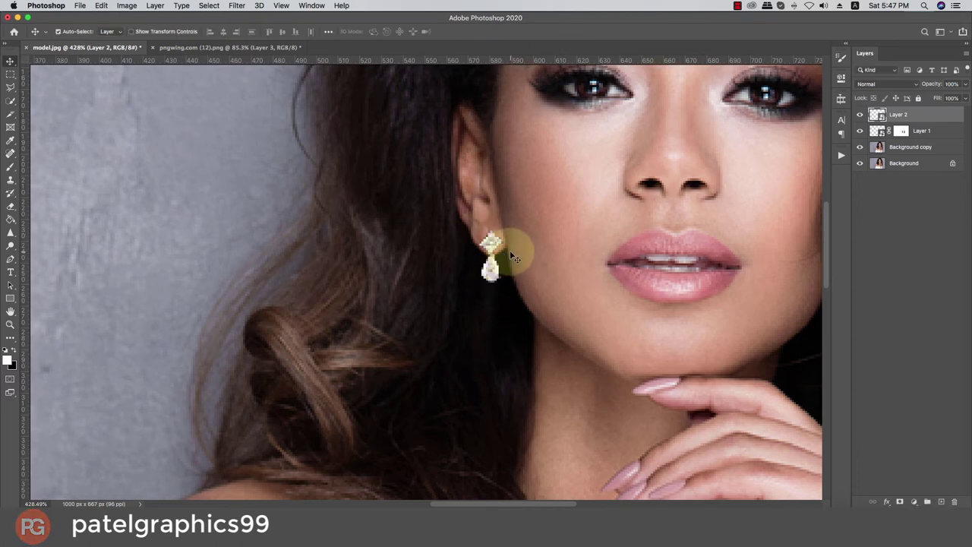
pyautogui.hotkey('ctrl', '-')
pyautogui.hotkey('ctrl', '-')
pyautogui.hotkey('ctrl', '-')
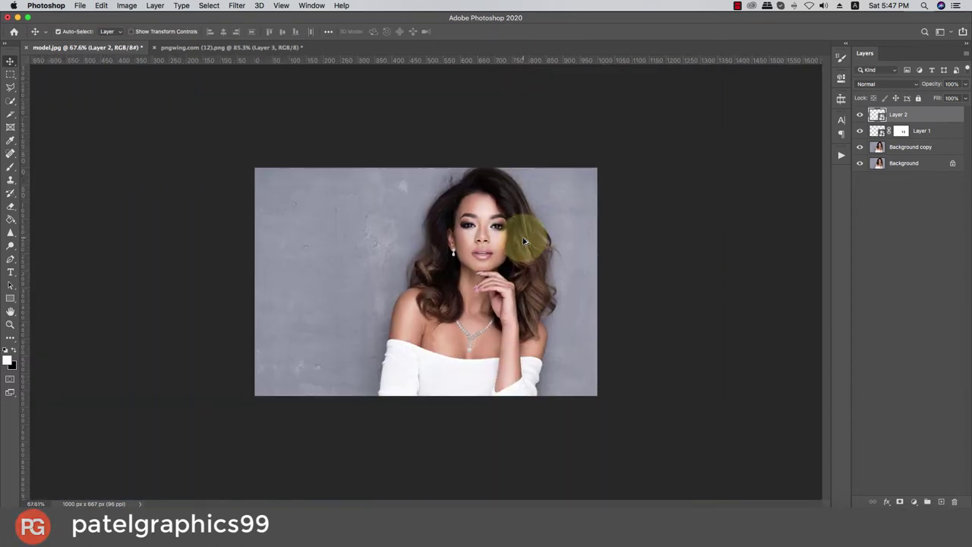
pyautogui.hotkey('ctrl', '0')
pyautogui.scroll(2, 523, 240)
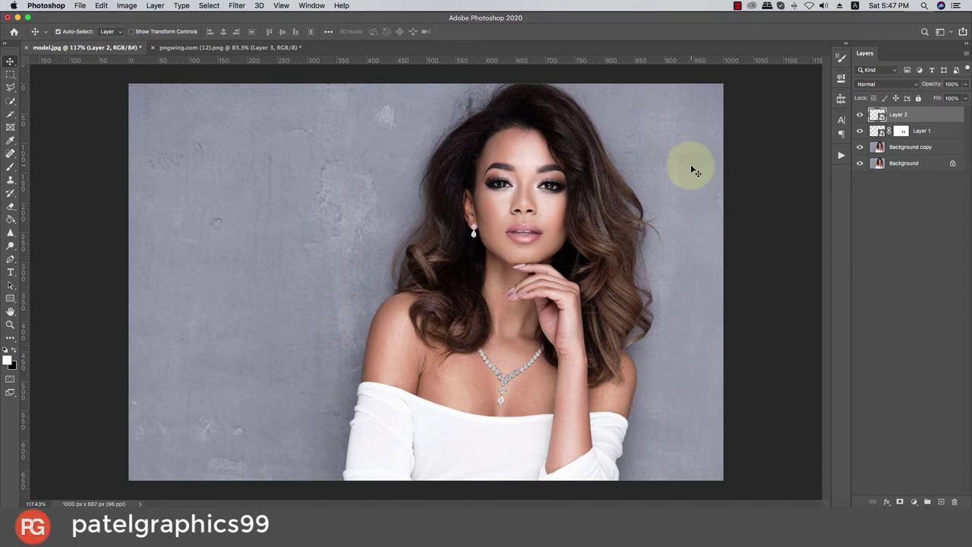
pyautogui.click(523, 368)
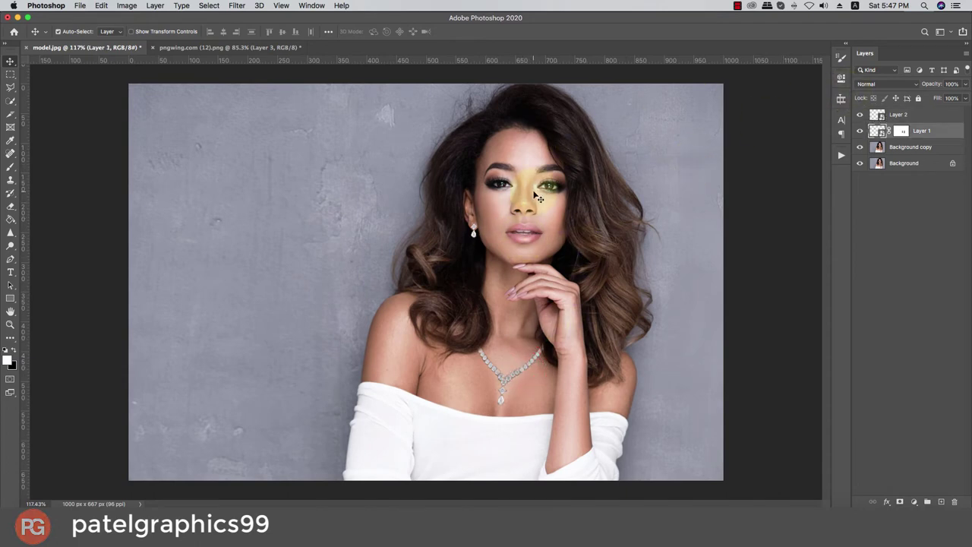
pyautogui.scroll(1, 502, 217)
pyautogui.click(471, 227)
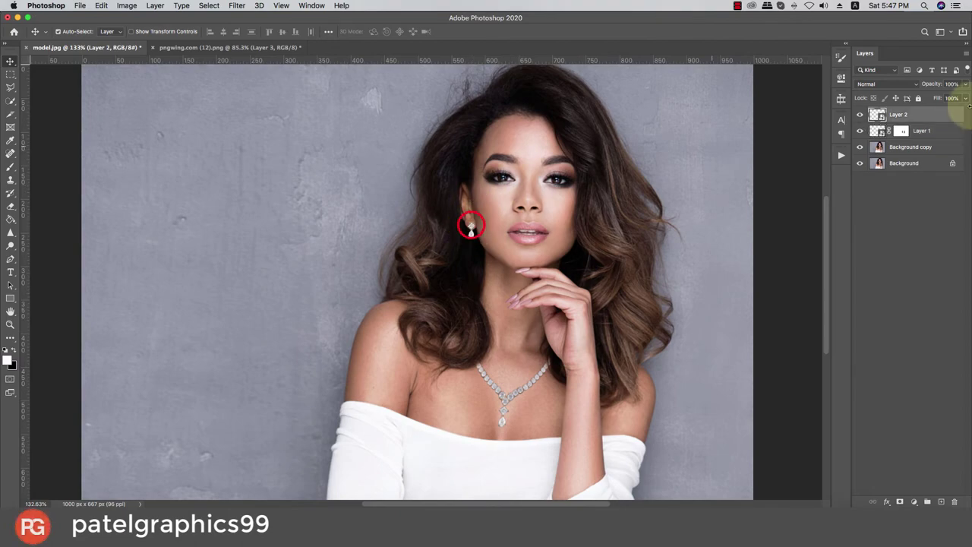
# Enable a Drop Shadow on the earring layer with dark red colour #280000
pyautogui.doubleClick(936, 118)
pyautogui.scroll(2, 471, 228)
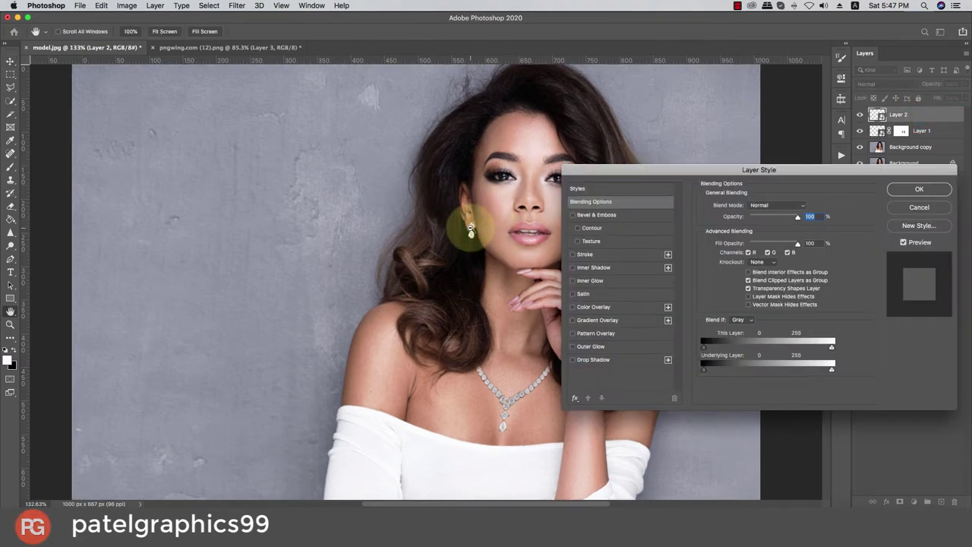
pyautogui.scroll(4, 471, 228)
pyautogui.scroll(-2, 471, 227)
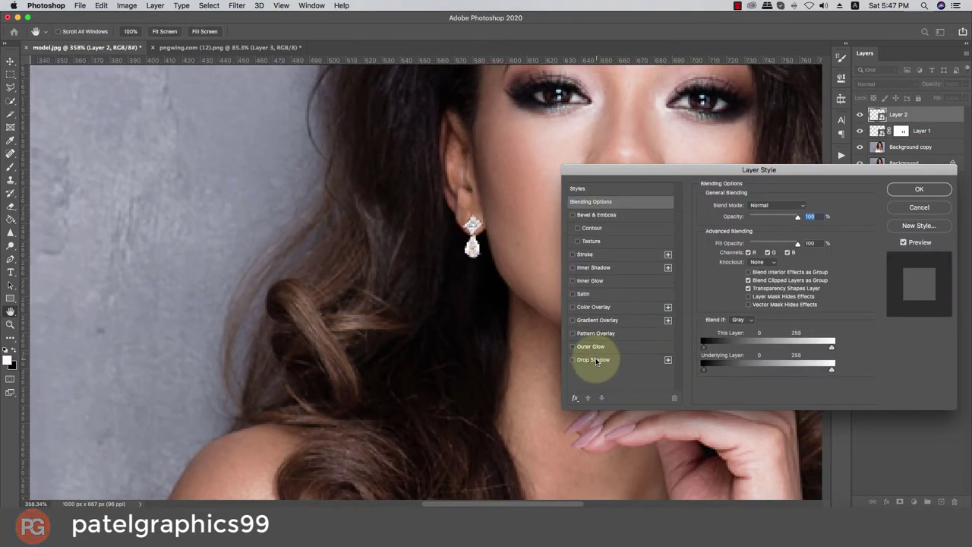
pyautogui.click(593, 360)
pyautogui.click(804, 207)
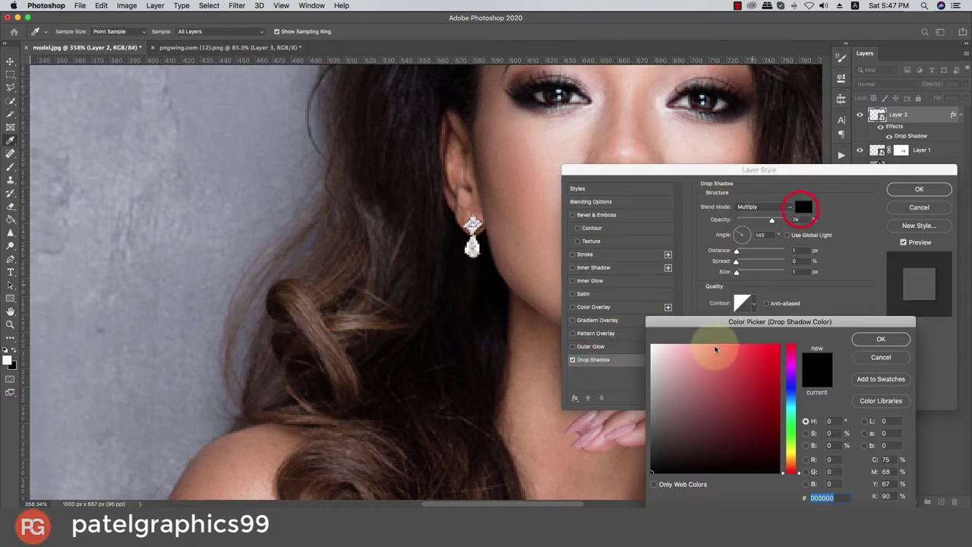
pyautogui.moveTo(760, 449); pyautogui.dragTo(779, 454)
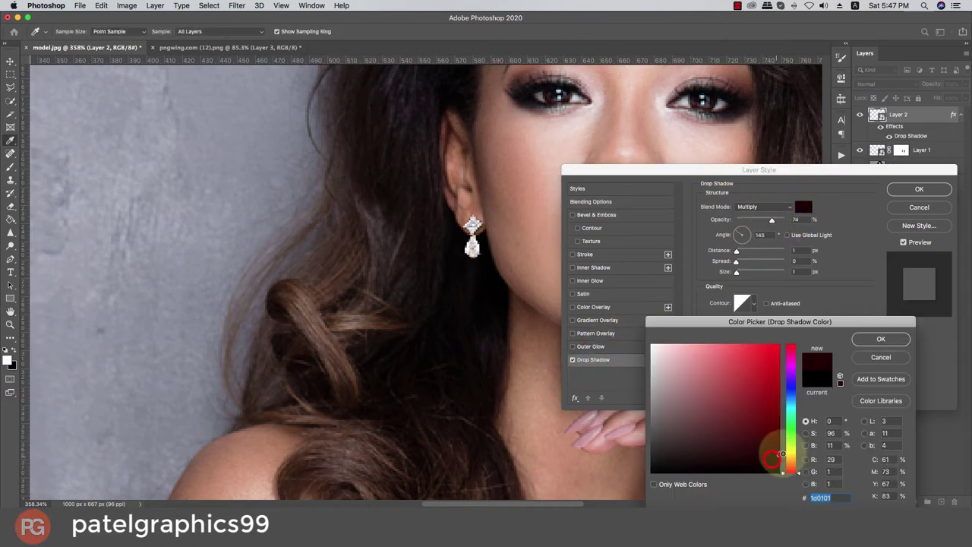
pyautogui.click(874, 339)
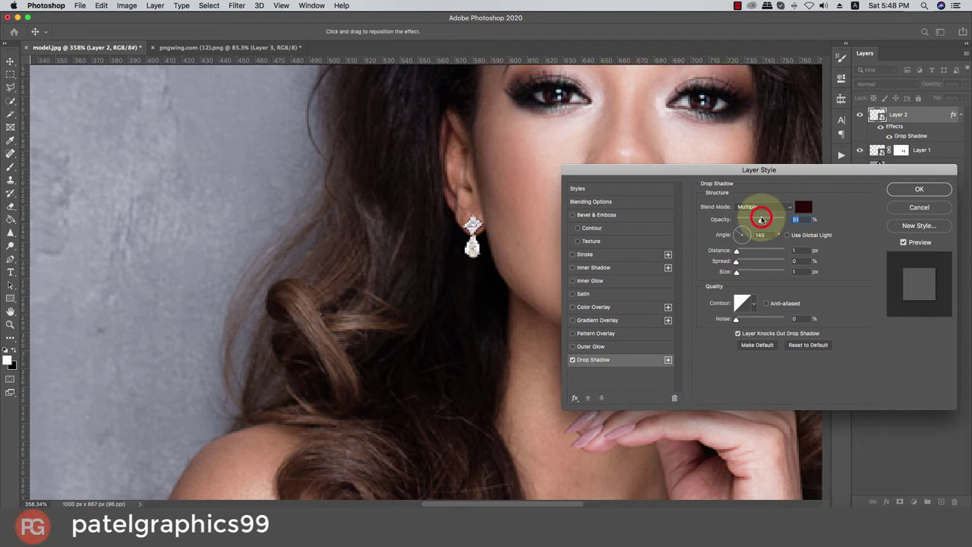
# Set the earring shadow to 55% opacity and 1 px size, and apply it
pyautogui.moveTo(761, 219); pyautogui.dragTo(762, 220)
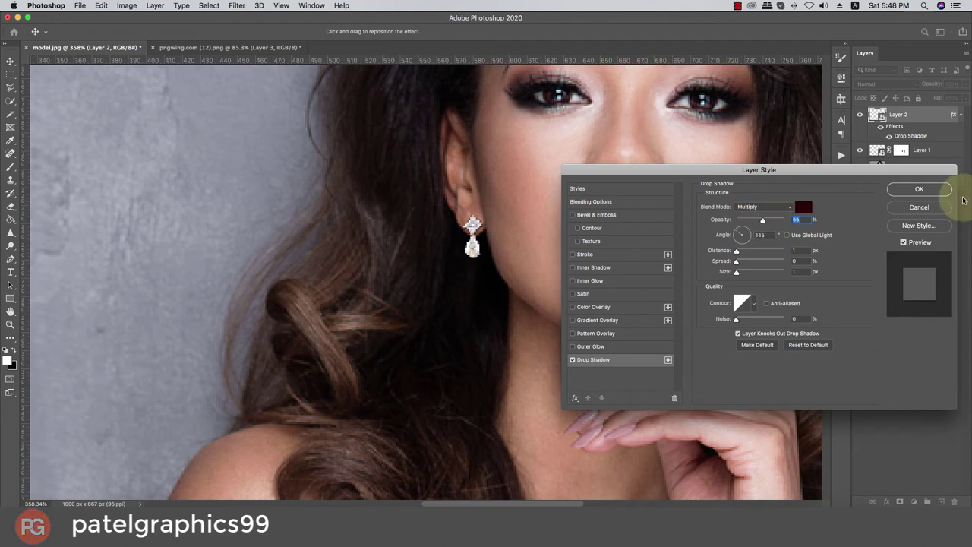
pyautogui.moveTo(737, 273); pyautogui.dragTo(734, 272)
pyautogui.click(736, 273)
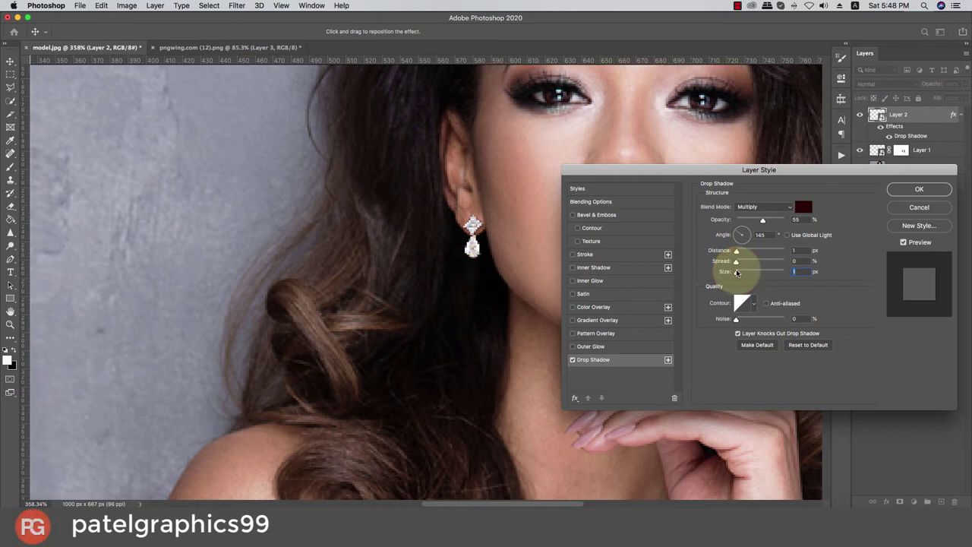
pyautogui.click(763, 219)
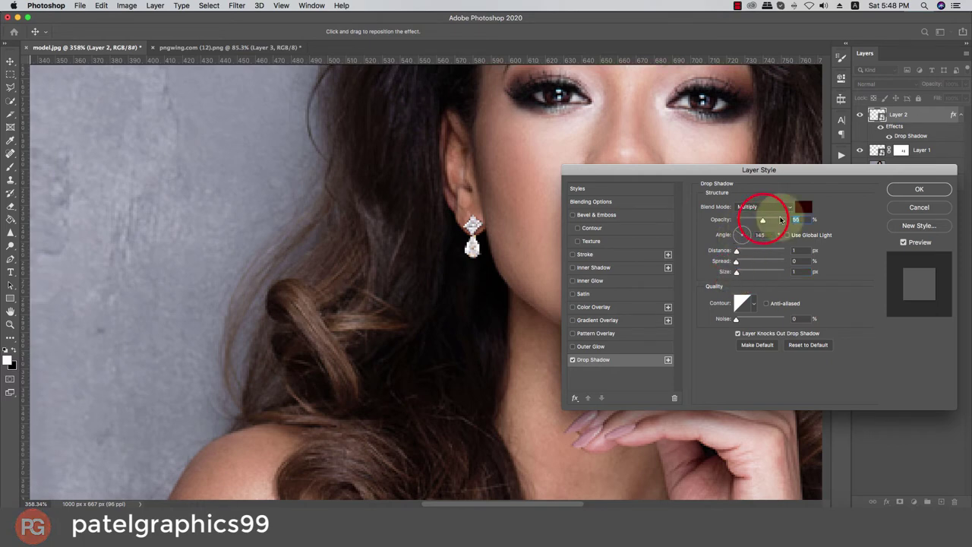
pyautogui.click(896, 190)
pyautogui.scroll(-5, 695, 260)
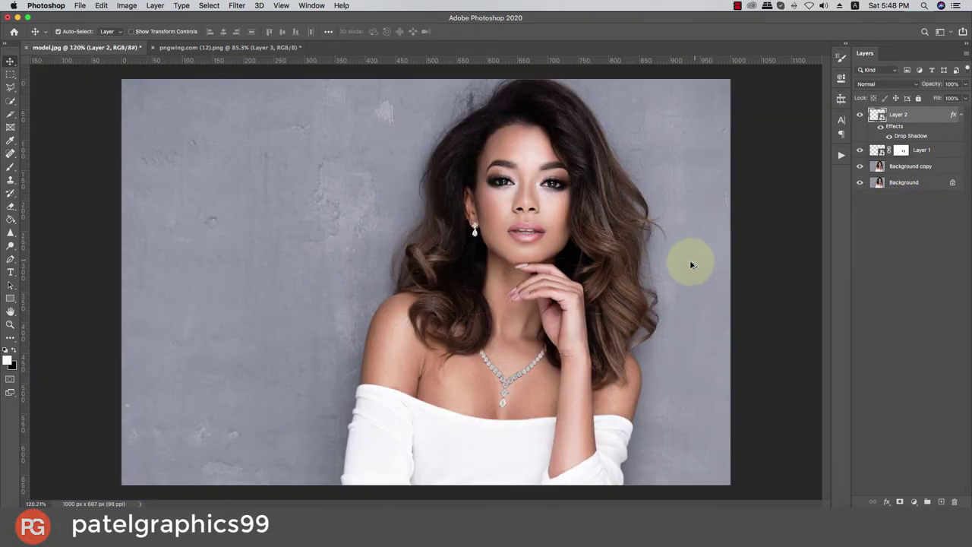
pyautogui.scroll(-1, 575, 325)
pyautogui.scroll(-1, 505, 375)
pyautogui.scroll(2, 506, 375)
# Enable a Drop Shadow on the necklace Layer 1 with a dark brown colour
pyautogui.scroll(1, 512, 376)
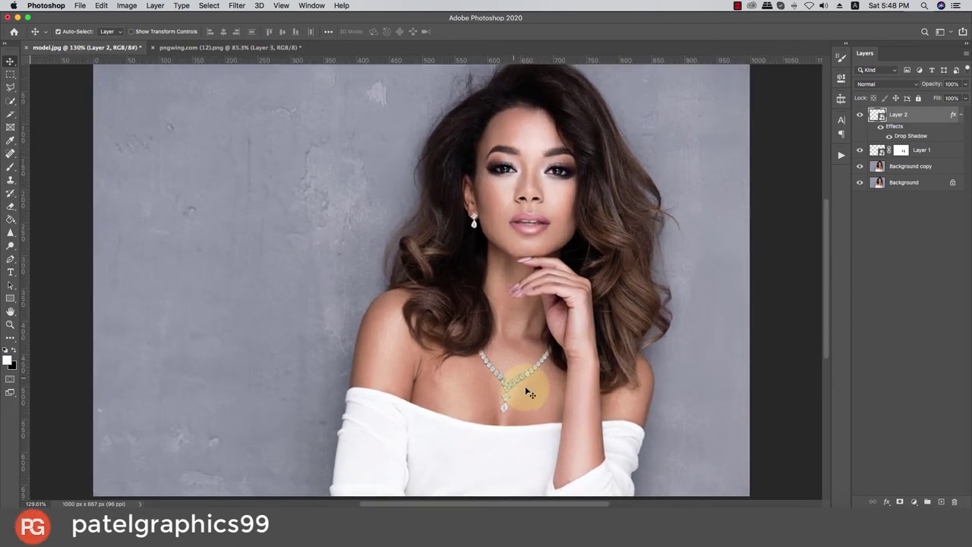
pyautogui.scroll(-1, 524, 387)
pyautogui.scroll(1, 525, 388)
pyautogui.scroll(1, 529, 396)
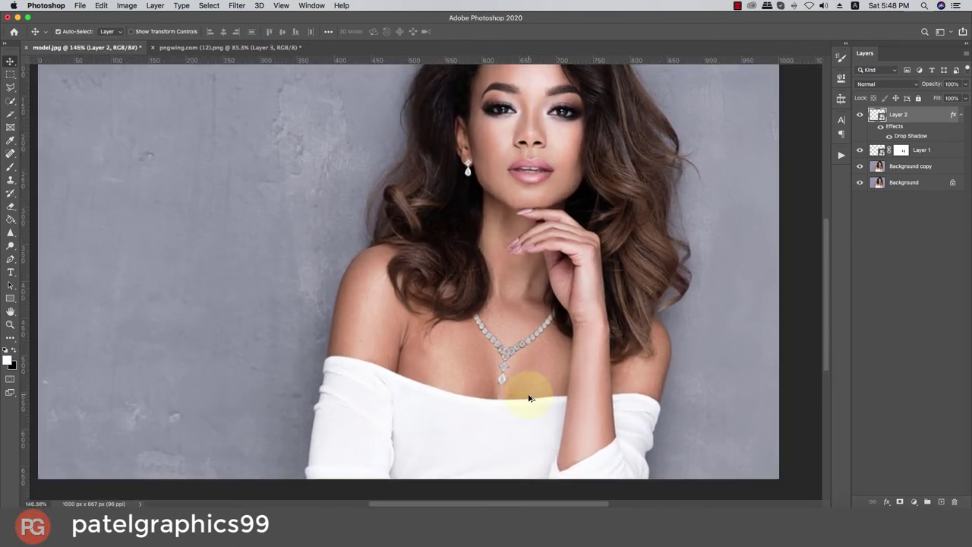
pyautogui.scroll(1, 530, 396)
pyautogui.click(507, 339)
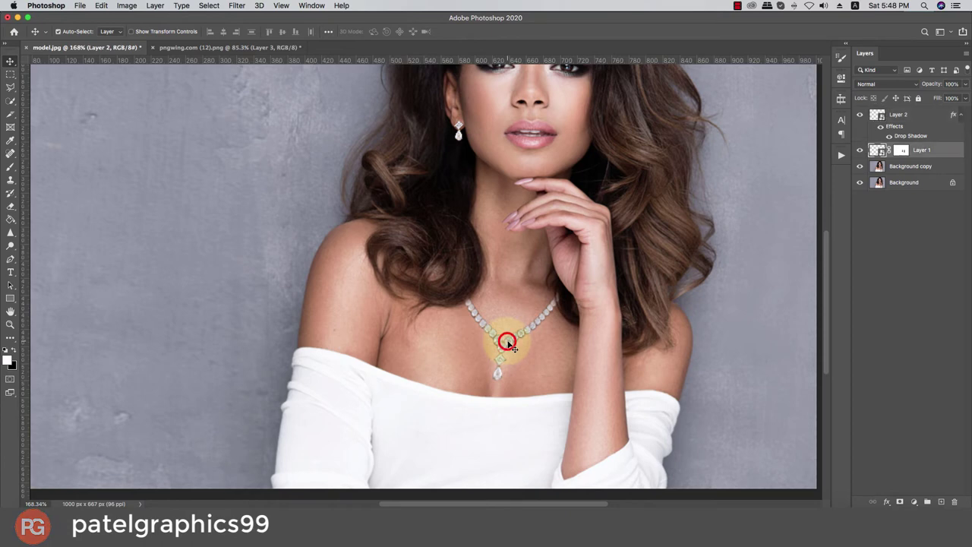
pyautogui.doubleClick(942, 150)
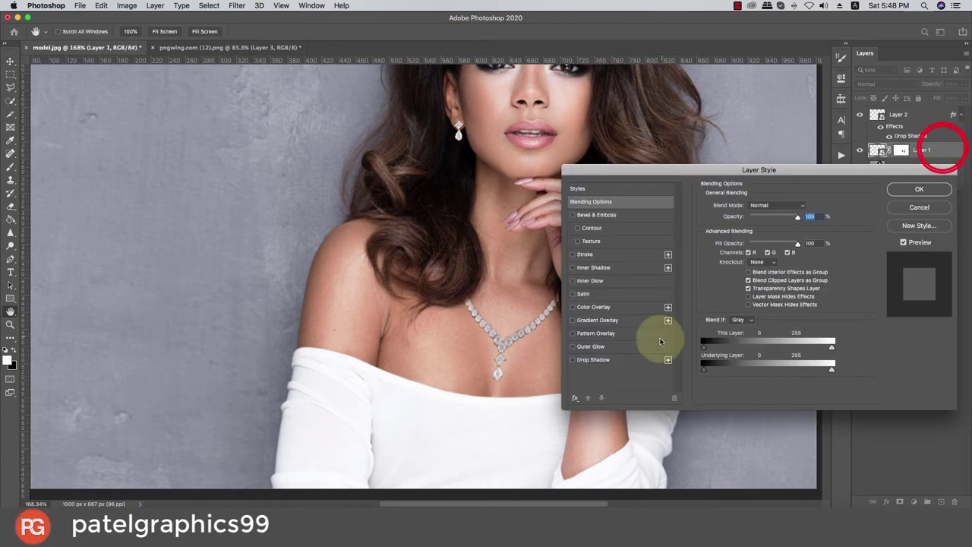
pyautogui.click(597, 359)
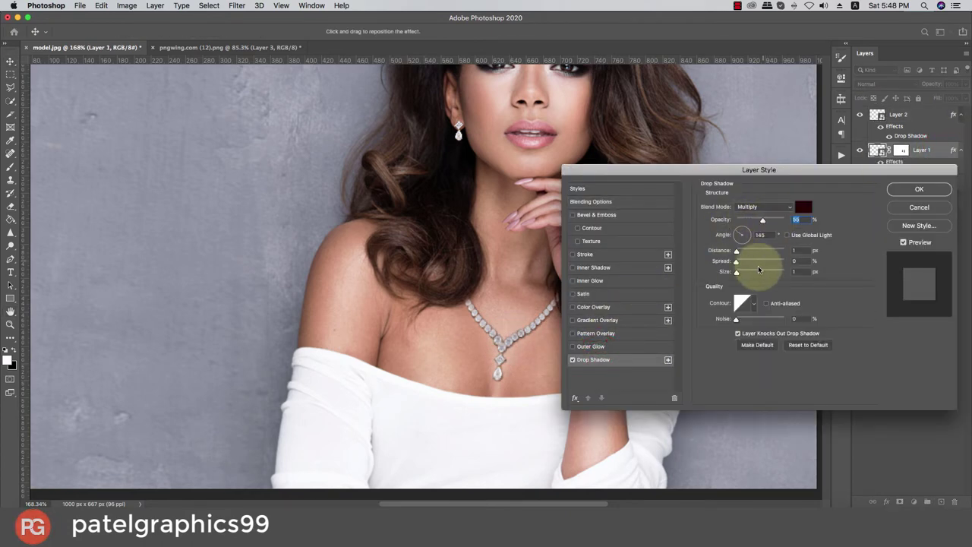
pyautogui.moveTo(737, 271); pyautogui.dragTo(739, 272)
pyautogui.click(804, 206)
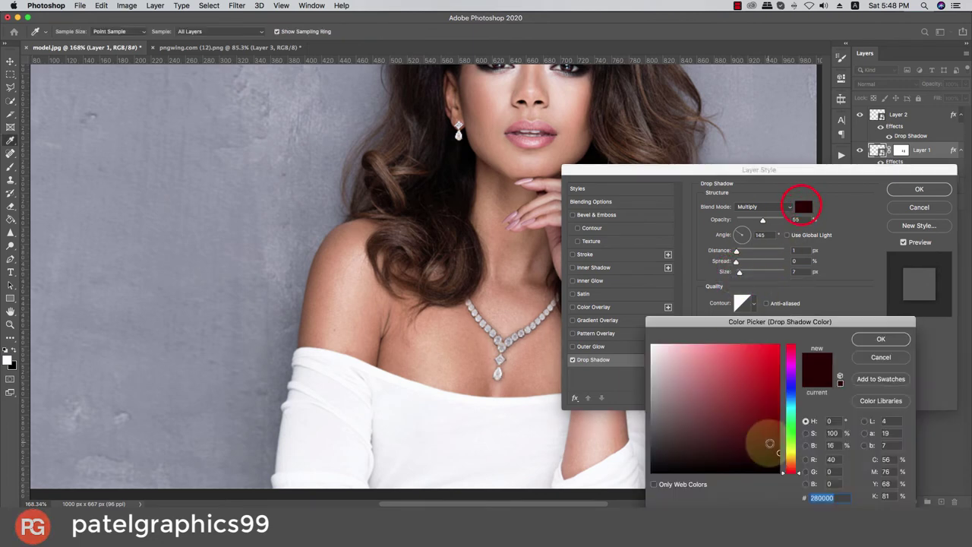
pyautogui.click(792, 469)
pyautogui.moveTo(792, 470); pyautogui.dragTo(790, 462)
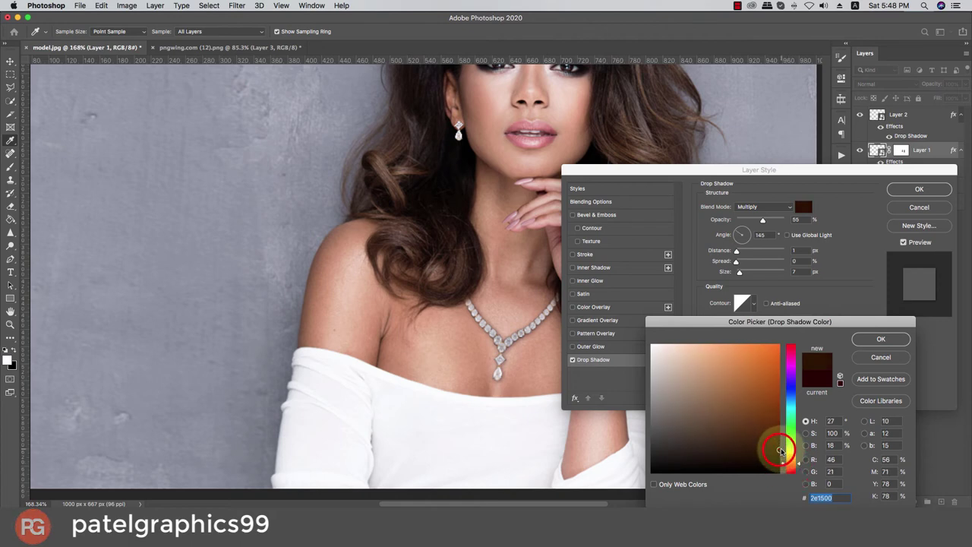
pyautogui.click(867, 339)
# Set the necklace shadow to 60% opacity, 127° angle and 6 px size, and apply it
pyautogui.moveTo(763, 219); pyautogui.dragTo(766, 223)
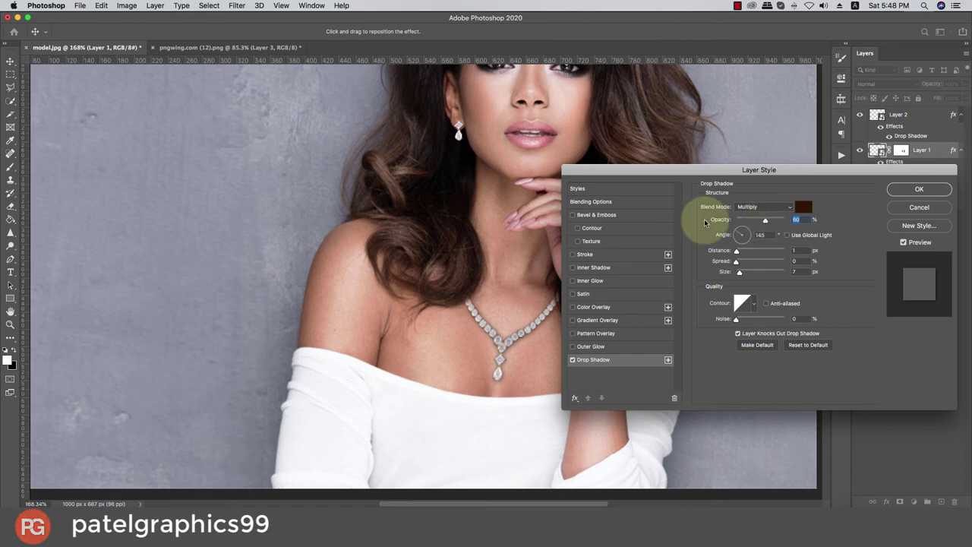
pyautogui.moveTo(738, 236); pyautogui.dragTo(740, 233)
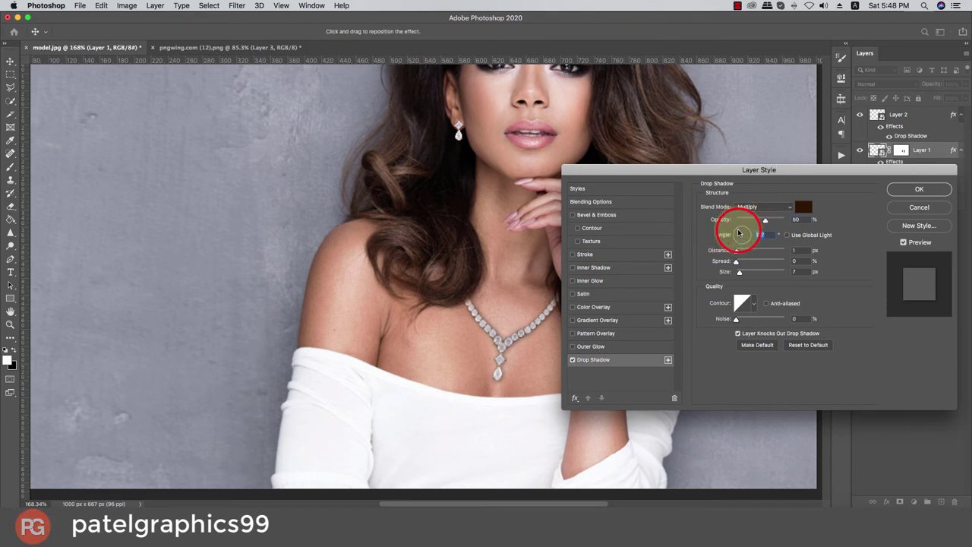
pyautogui.moveTo(740, 233); pyautogui.dragTo(738, 226)
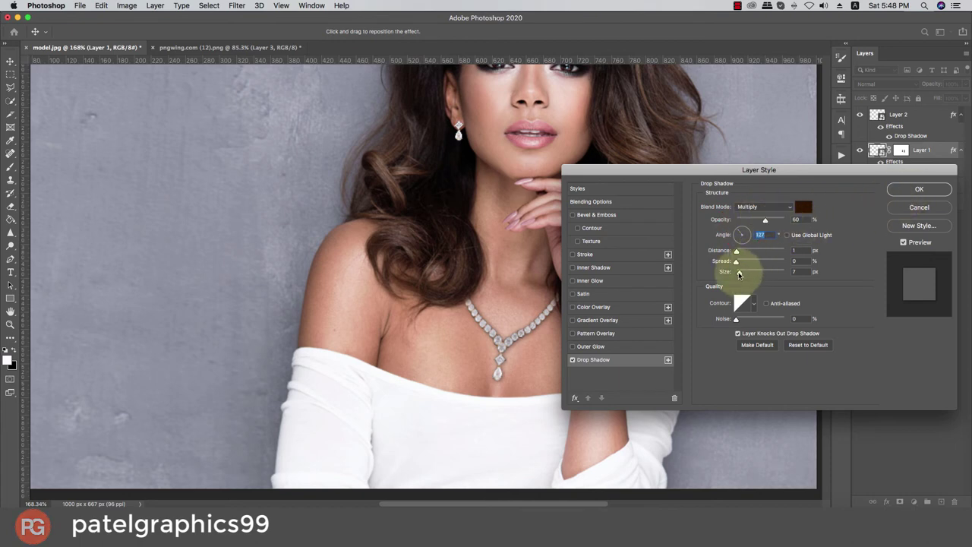
pyautogui.moveTo(738, 271); pyautogui.dragTo(739, 275)
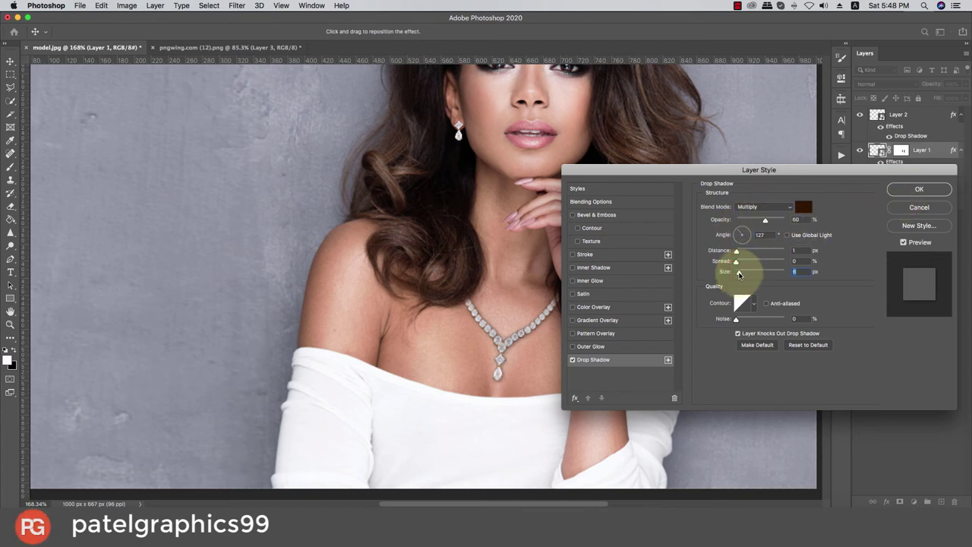
pyautogui.click(911, 190)
pyautogui.scroll(-5, 561, 284)
pyautogui.scroll(-2, 532, 293)
# Reopen the necklace Drop Shadow and reduce it to 42% opacity and 2 px size
pyautogui.scroll(2, 517, 296)
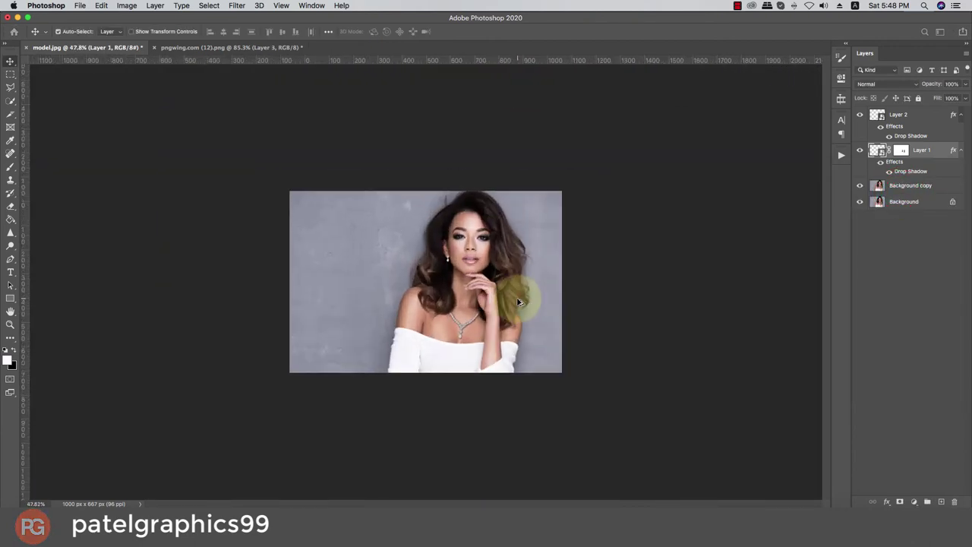
pyautogui.scroll(3, 522, 301)
pyautogui.scroll(1, 522, 301)
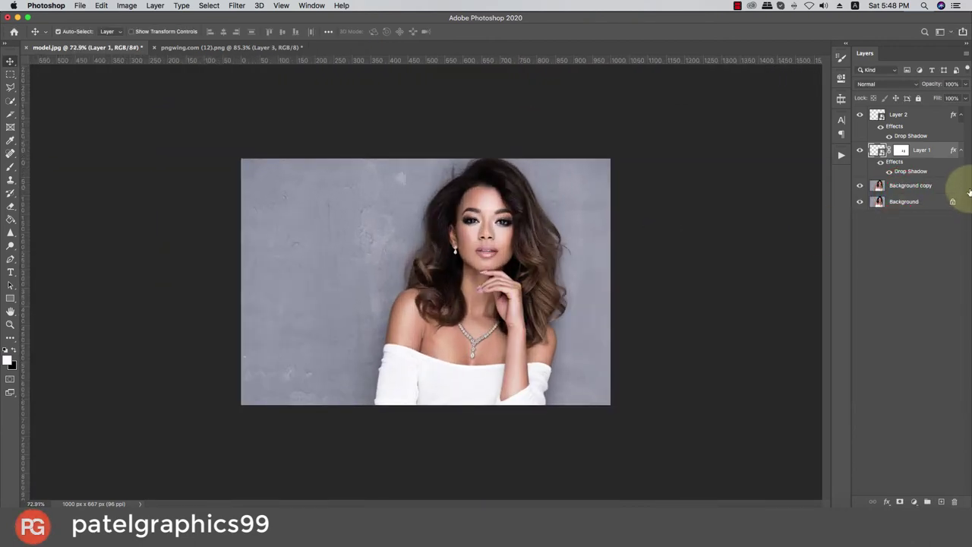
pyautogui.doubleClick(922, 173)
pyautogui.click(574, 361)
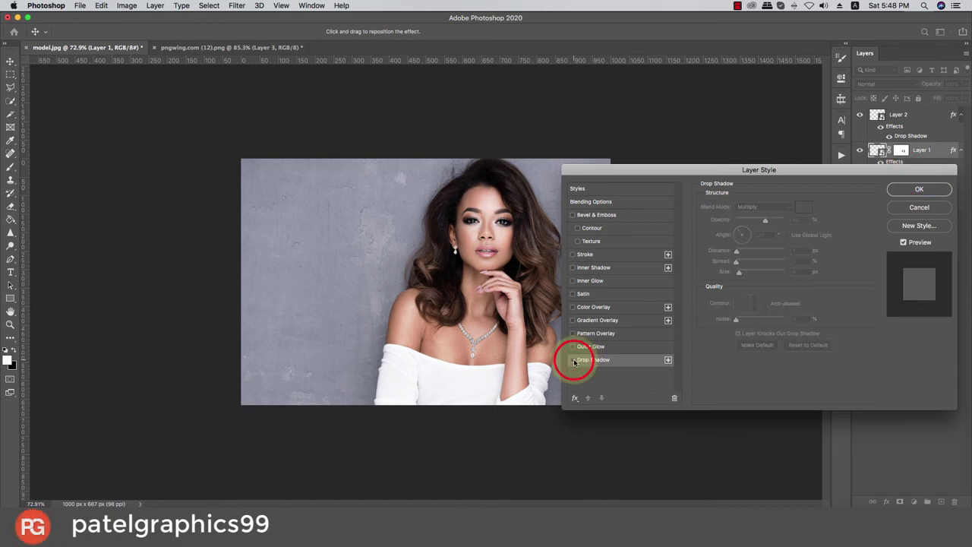
pyautogui.click(574, 362)
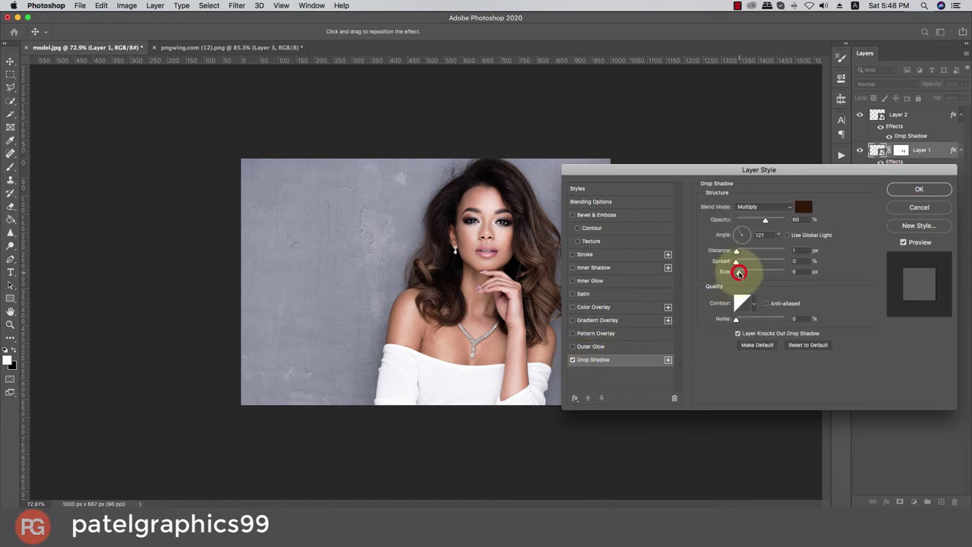
pyautogui.moveTo(739, 273); pyautogui.dragTo(735, 272)
pyautogui.scroll(5, 501, 357)
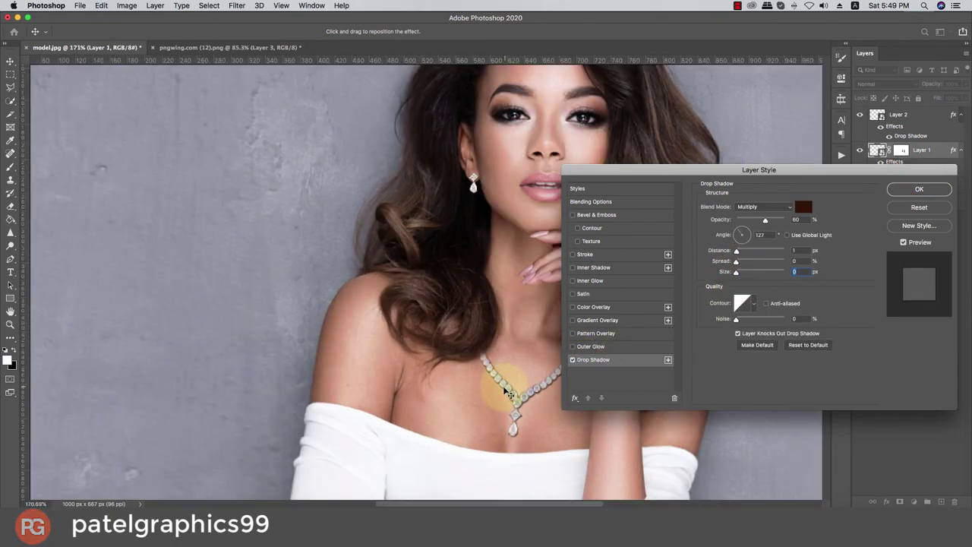
pyautogui.hscroll(3, 505, 387)
pyautogui.moveTo(765, 220); pyautogui.dragTo(753, 220)
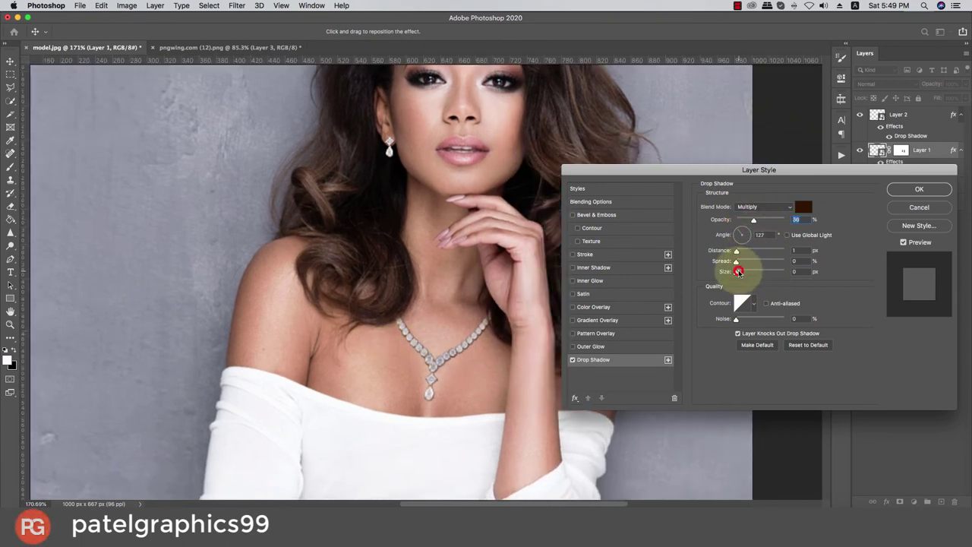
pyautogui.moveTo(740, 273); pyautogui.dragTo(738, 272)
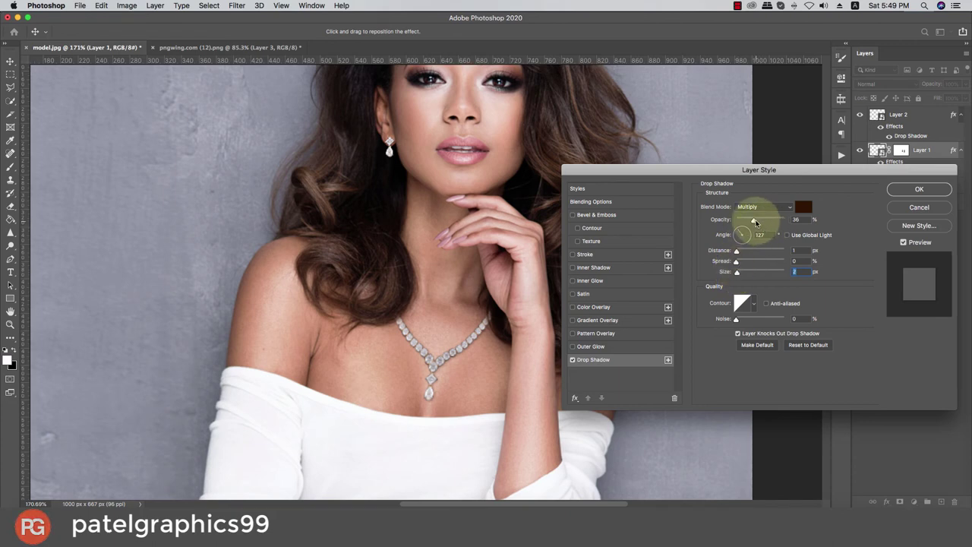
pyautogui.moveTo(755, 219); pyautogui.dragTo(756, 221)
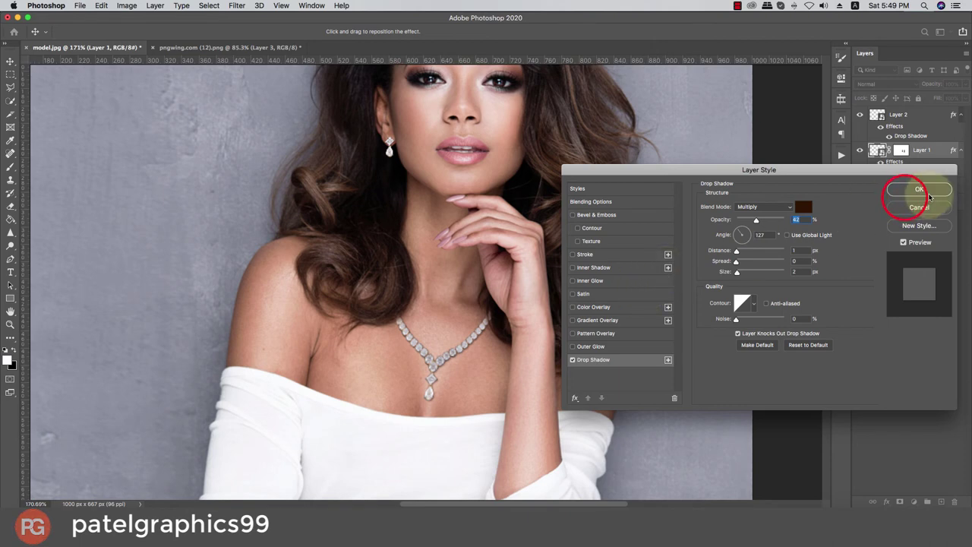
pyautogui.click(911, 191)
pyautogui.scroll(-5, 706, 308)
pyautogui.hotkey('ctrl', '0')
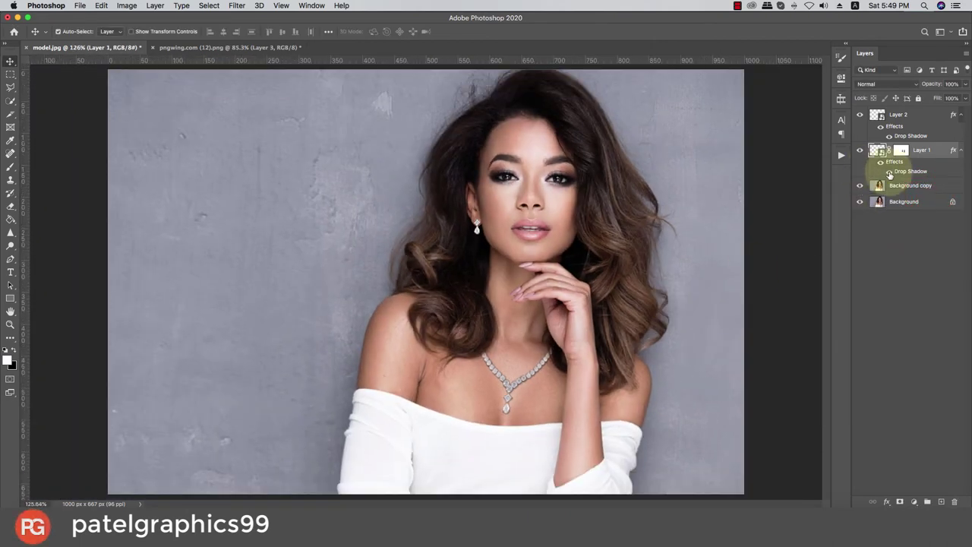
# Compare the necklace shadow on and off, then reduce it to 6 px size and 18% opacity
pyautogui.click(890, 174)
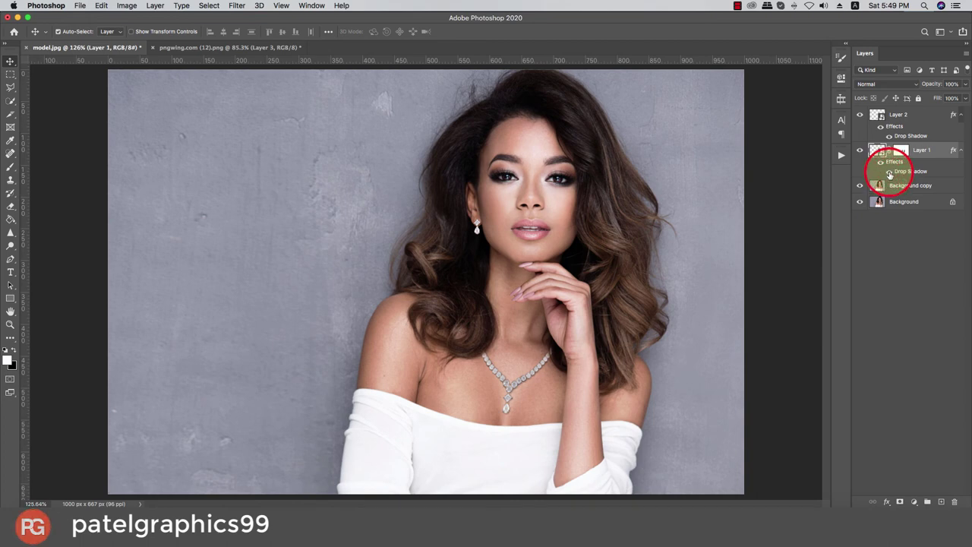
pyautogui.click(891, 174)
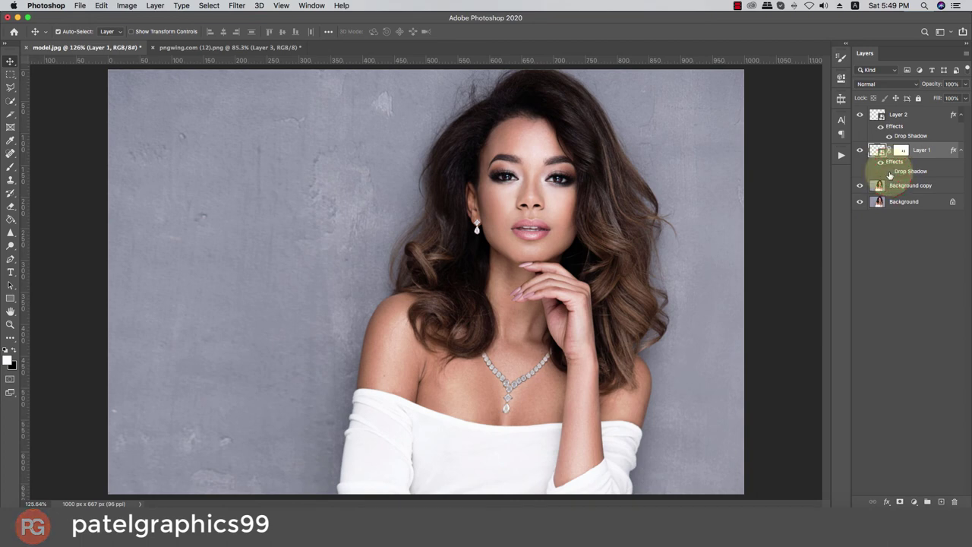
pyautogui.doubleClick(897, 170)
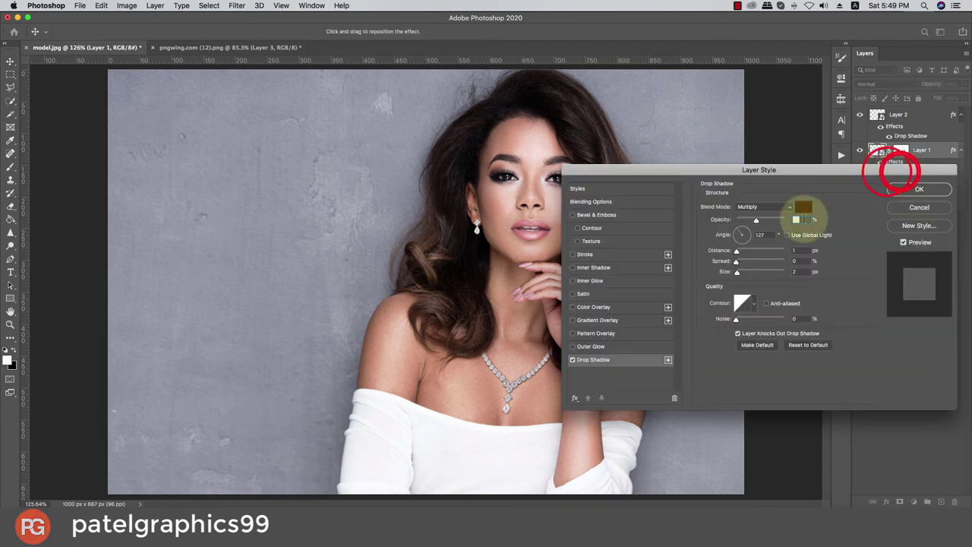
pyautogui.moveTo(737, 272); pyautogui.dragTo(741, 274)
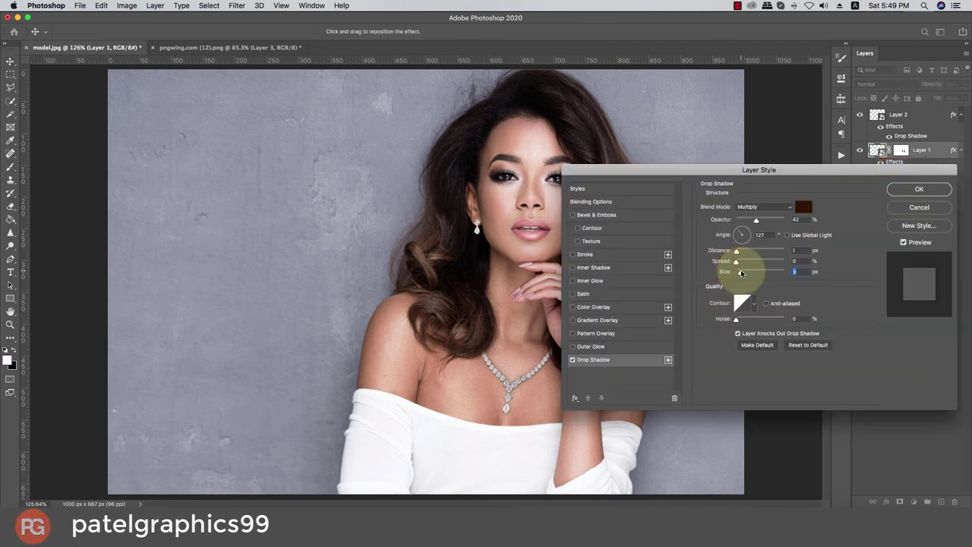
pyautogui.moveTo(741, 274); pyautogui.dragTo(740, 274)
pyautogui.moveTo(756, 219)
pyautogui.mouseDown()
pyautogui.moveTo(733, 221)
pyautogui.moveTo(744, 220)
pyautogui.mouseUp()
pyautogui.click(919, 193)
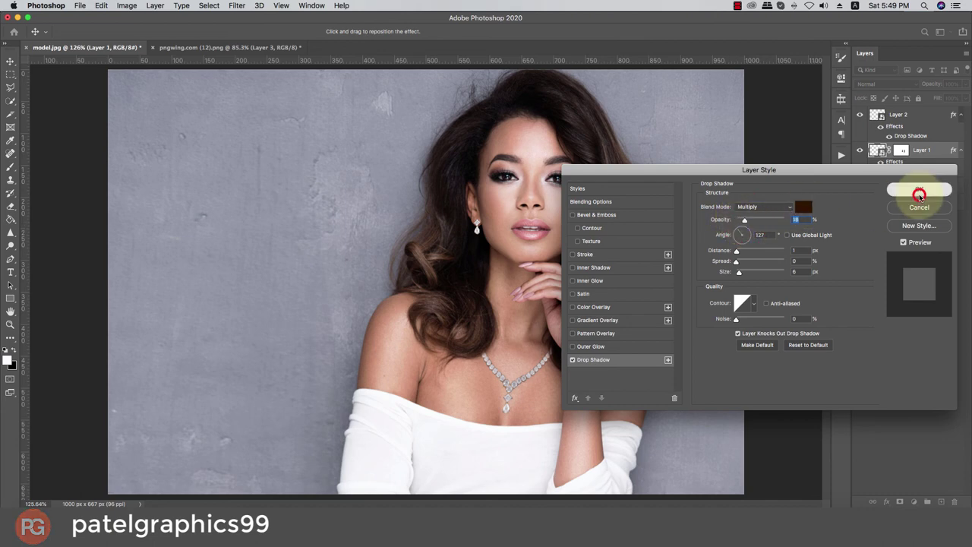
pyautogui.scroll(-3, 686, 320)
# Combine the necklace and earring layers into Group 1
pyautogui.scroll(2, 686, 319)
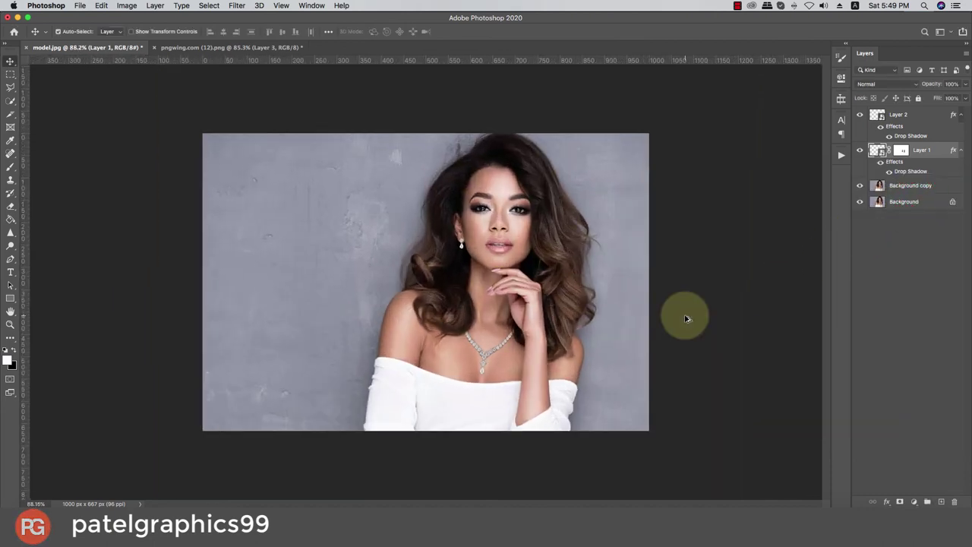
pyautogui.scroll(1, 686, 319)
pyautogui.keyDown('shift'); pyautogui.click(926, 112); pyautogui.keyUp('shift')
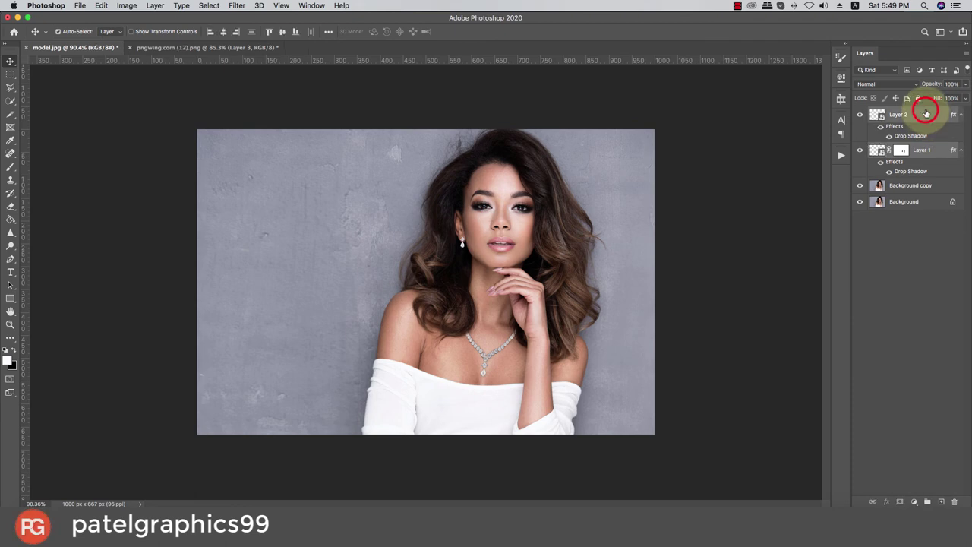
pyautogui.press('super+g')
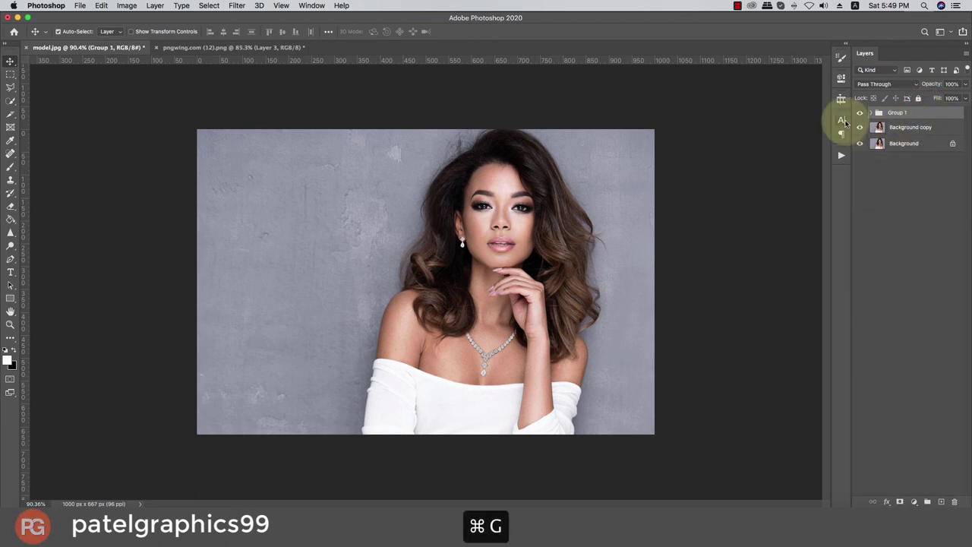
# Toggle Group 1's visibility to check the jewellery, then save as model.psd
pyautogui.click(859, 114)
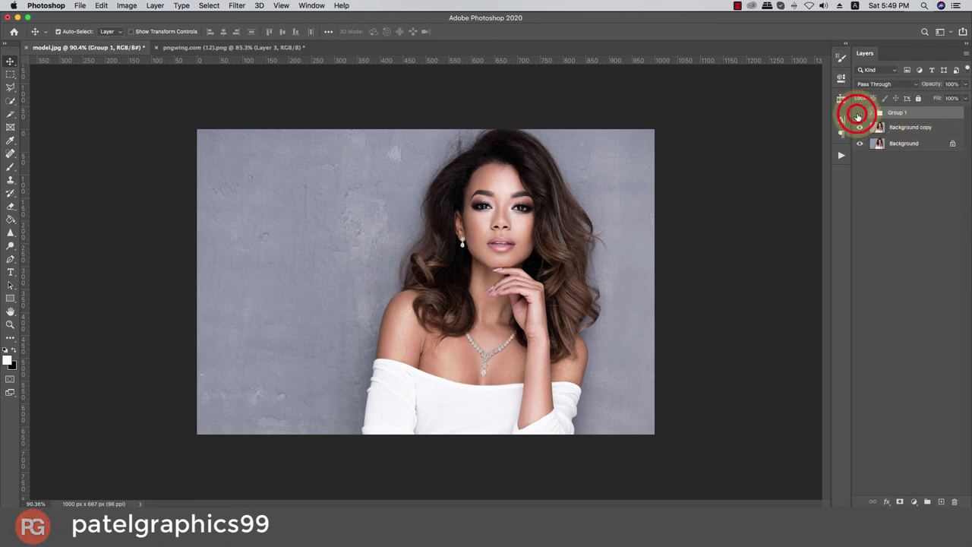
pyautogui.click(859, 114)
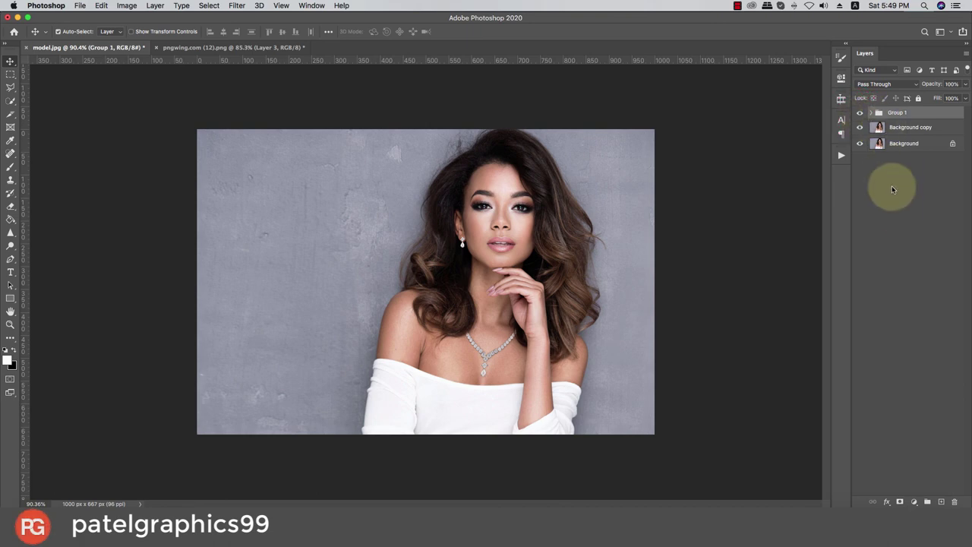
pyautogui.press('super+s')
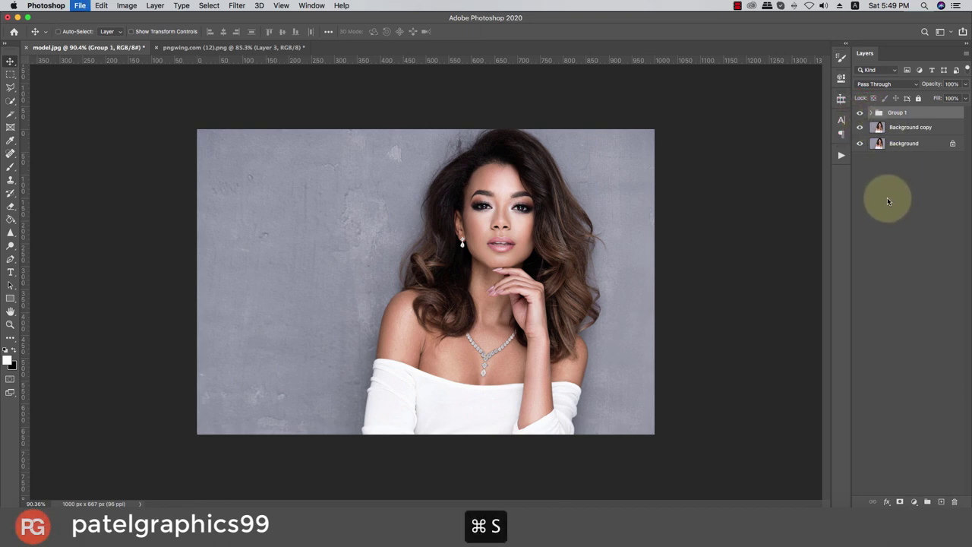
pyautogui.press('Return')
pyautogui.press('Return')
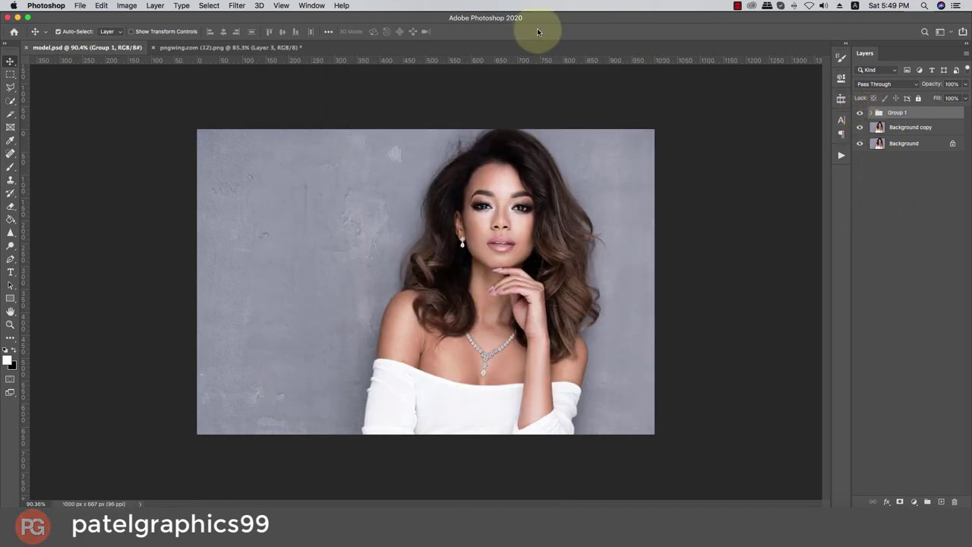
pyautogui.click(741, 6)
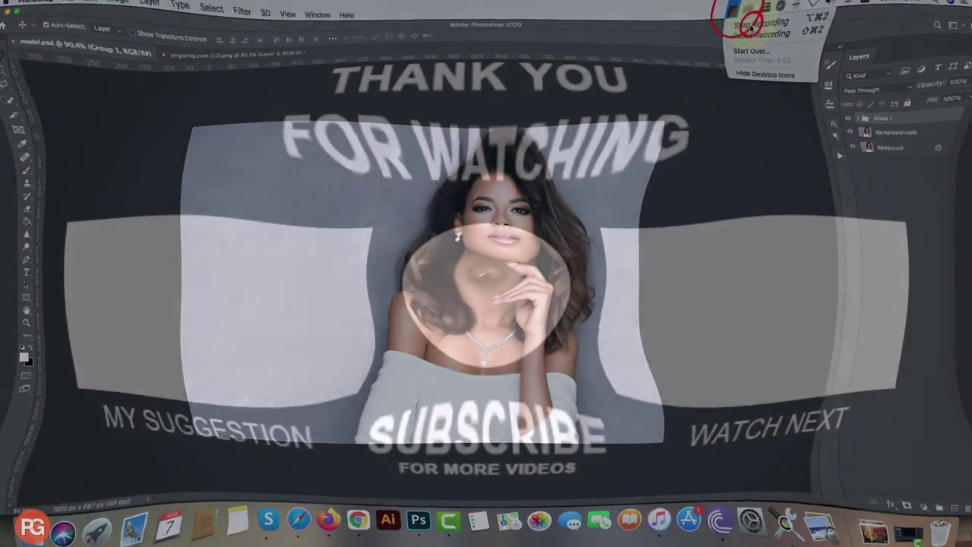